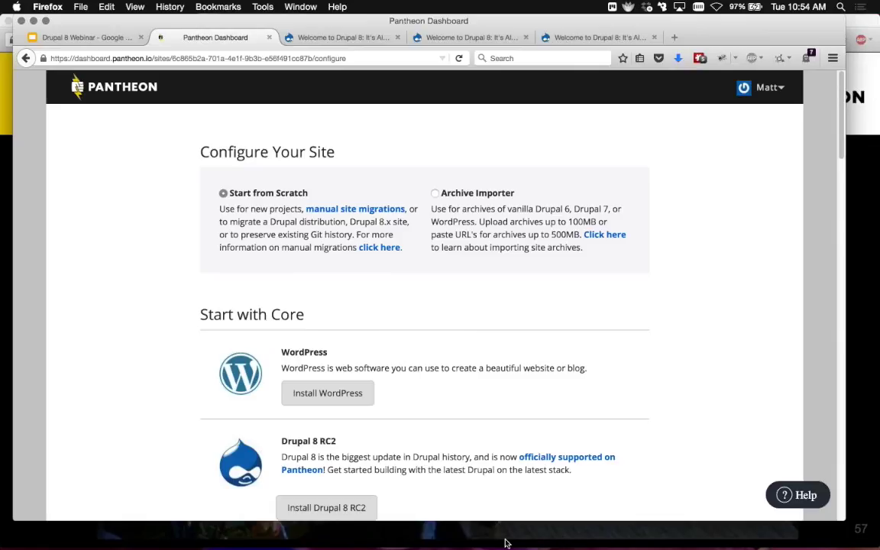
Install Drupal 8 RC2 as the core for the new site started from scratch
left_click_drag(440, 457, 428, 346)
left_click(330, 289)
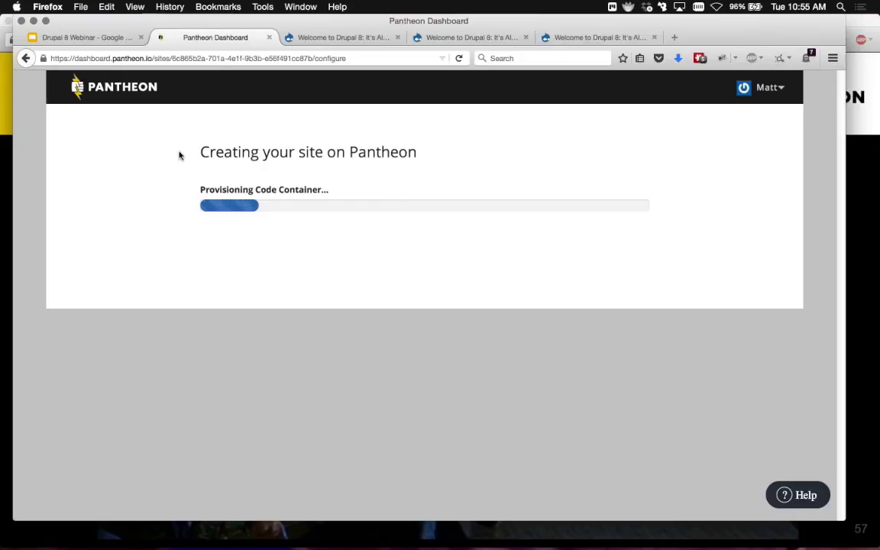
Open the drupal-8-its-all-happening site's dashboard and review the connection mode and commit log of its Dev environment
left_click(110, 90)
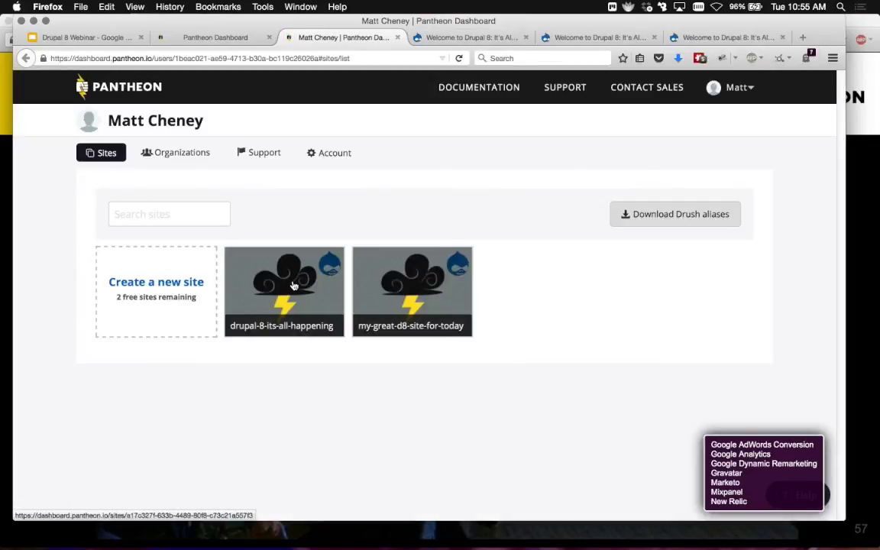
left_click(292, 285)
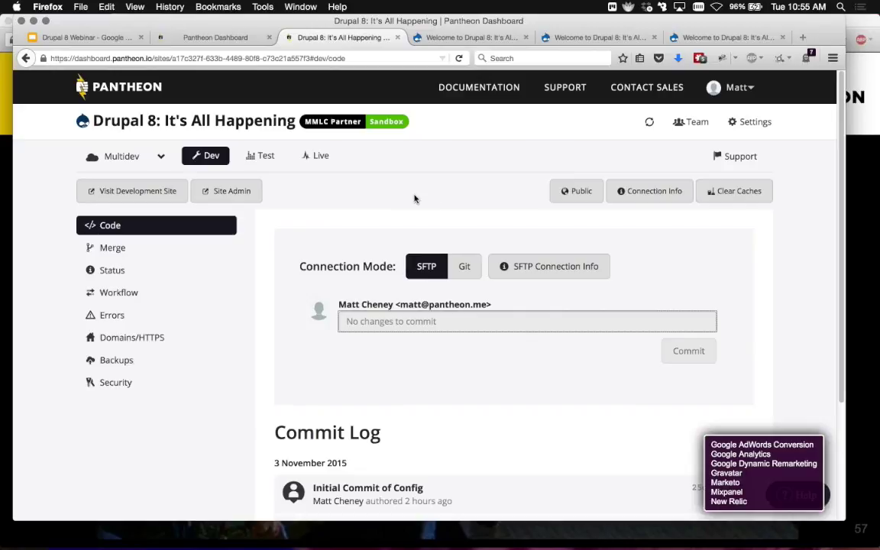
scroll(415, 198, "down", 2)
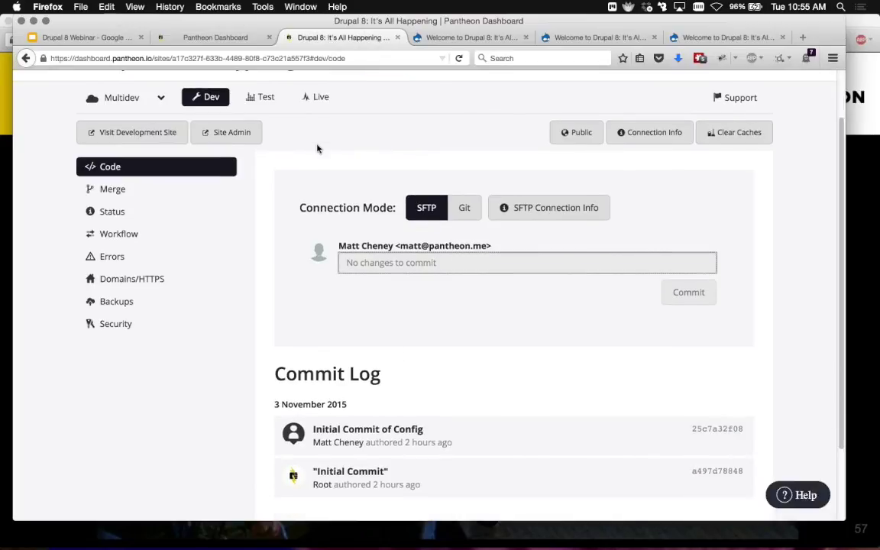
scroll(317, 149, "up", 2)
Compare the home pages of the Dev, Test and Live environments of the Drupal 8: It's All Happening site
left_click(421, 32)
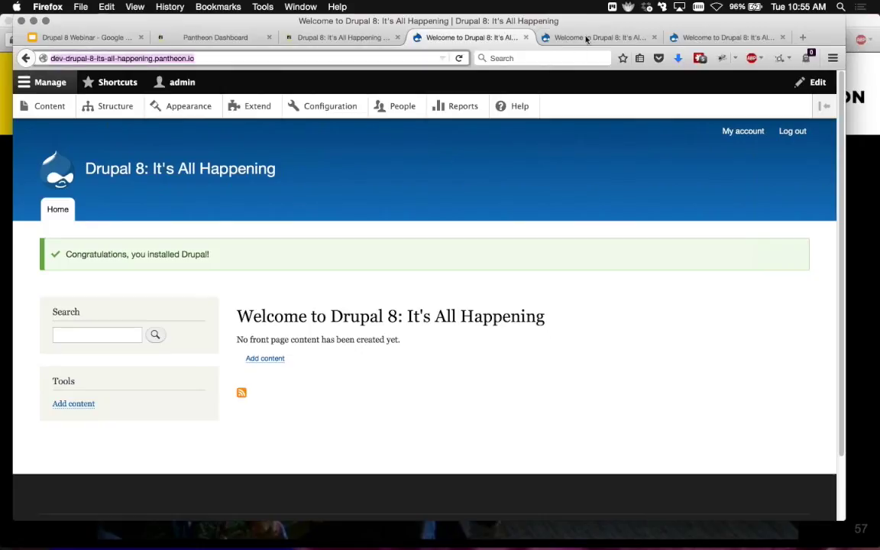
left_click_drag(64, 254, 373, 264)
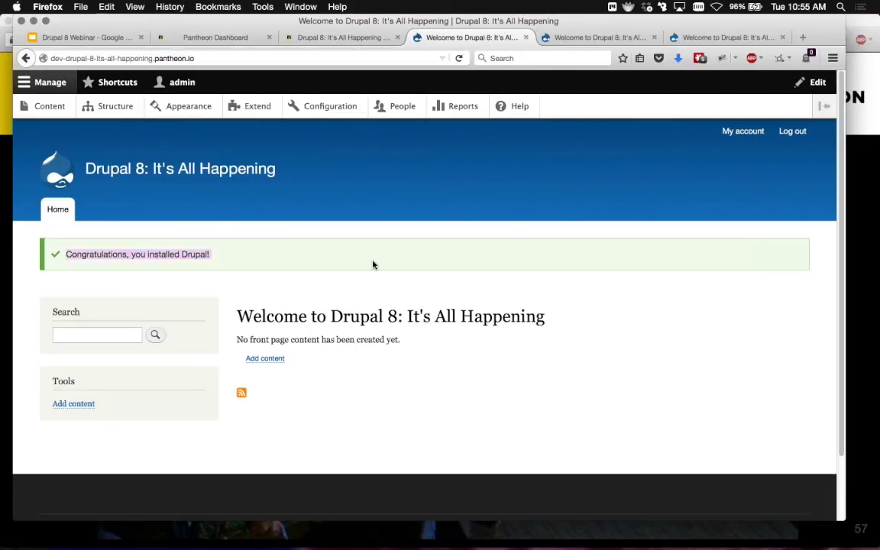
left_click(604, 41)
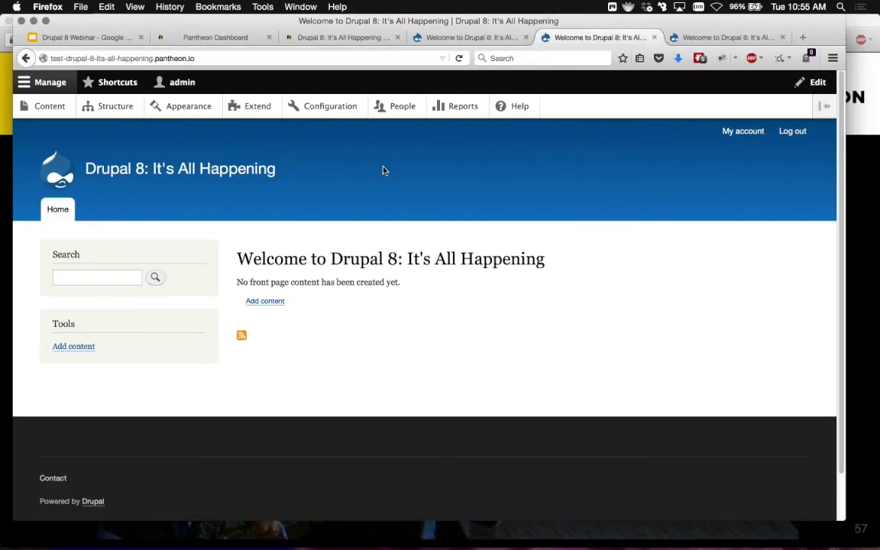
left_click(687, 37)
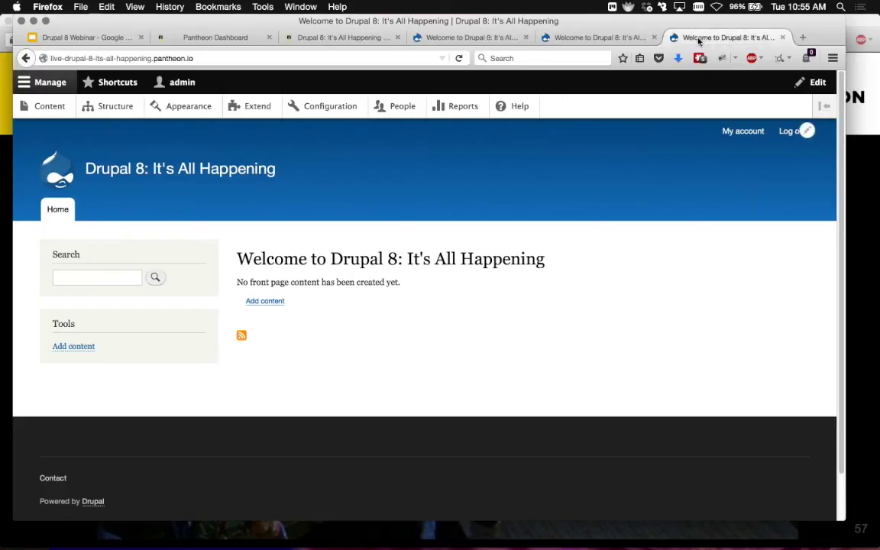
left_click(460, 38)
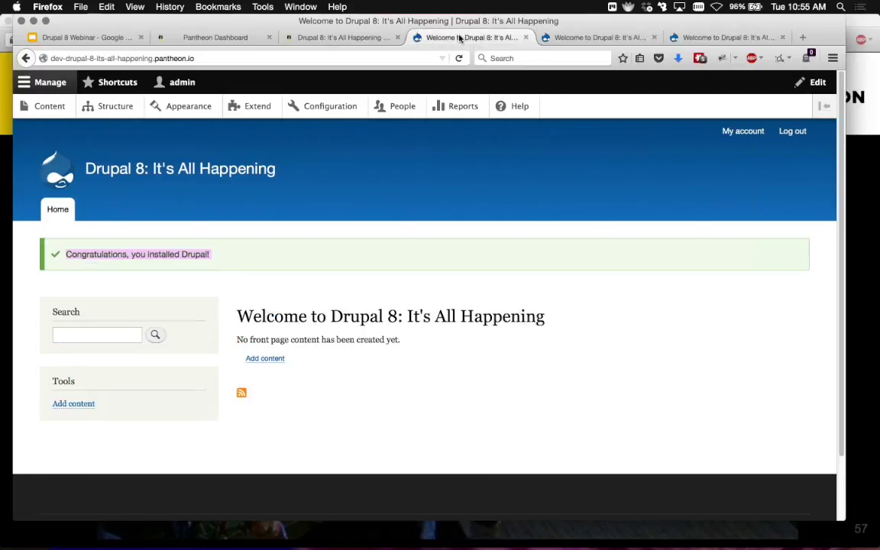
left_click(356, 37)
Open the Dev site's content administration in an enlarged window and examine the language filter options
left_click(476, 38)
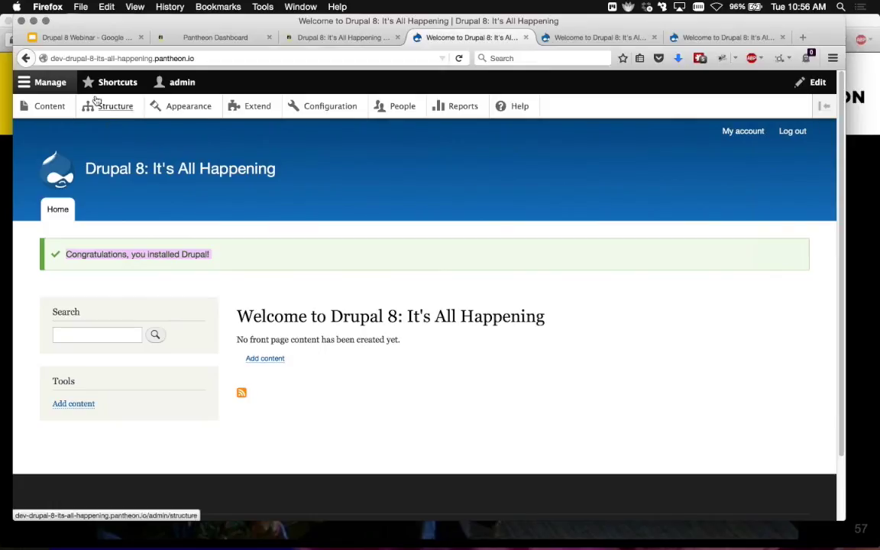
left_click(54, 105)
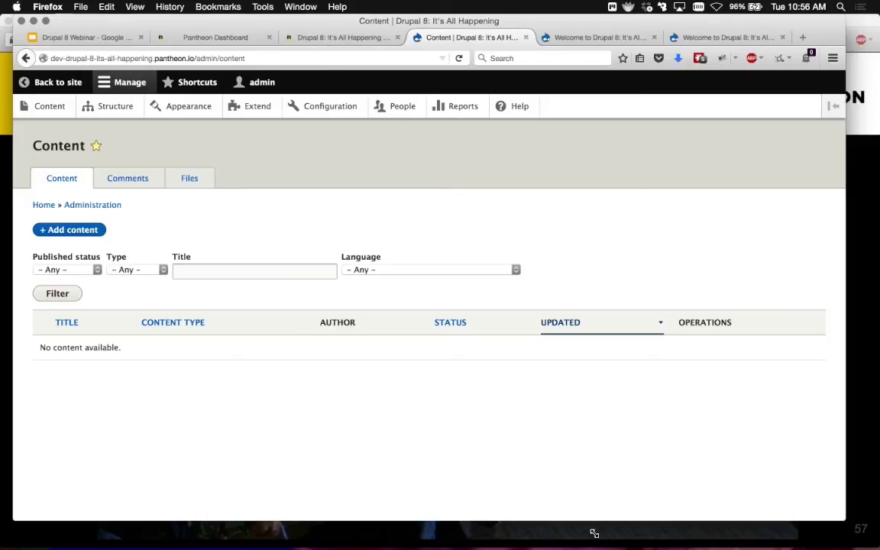
left_click_drag(848, 517, 865, 541)
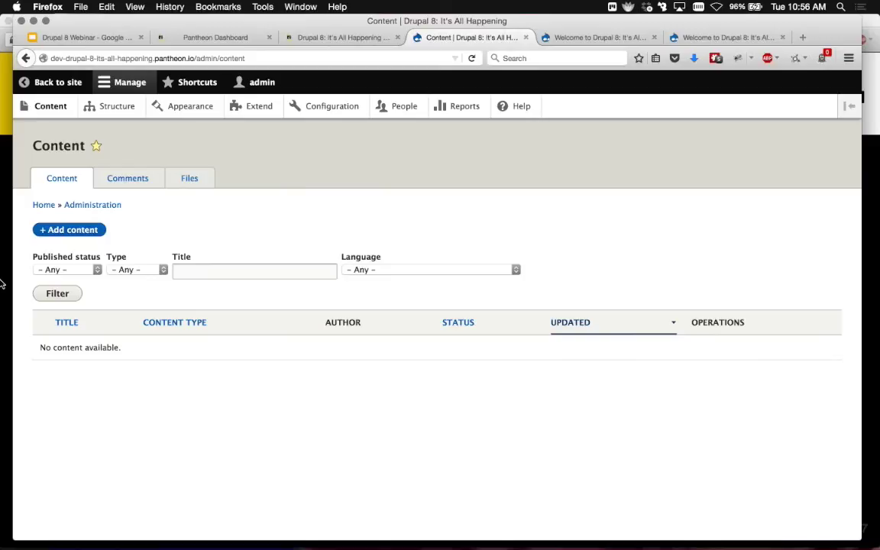
mouse_move(388, 527)
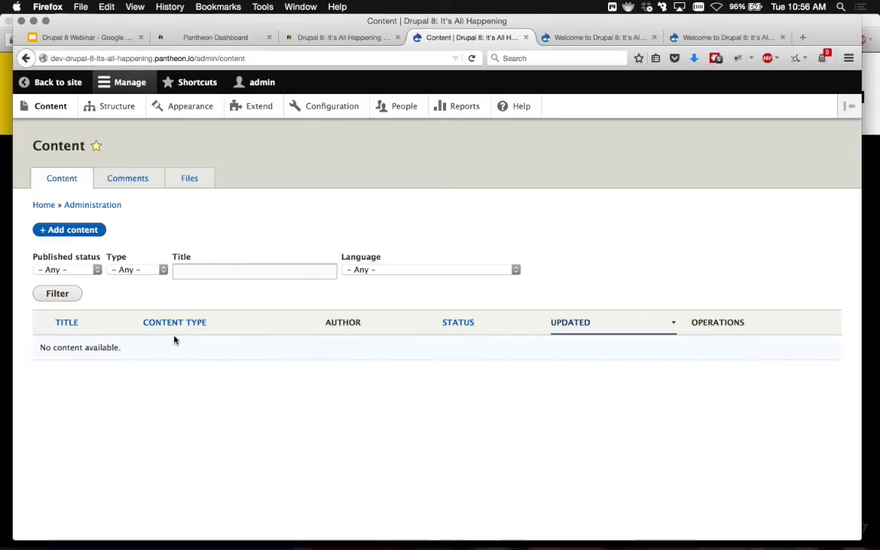
left_click(357, 271)
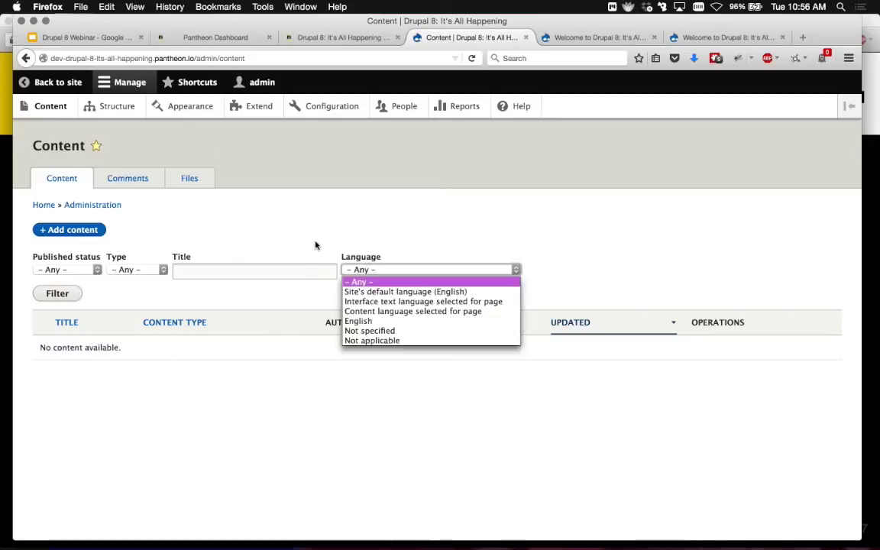
left_click(272, 223)
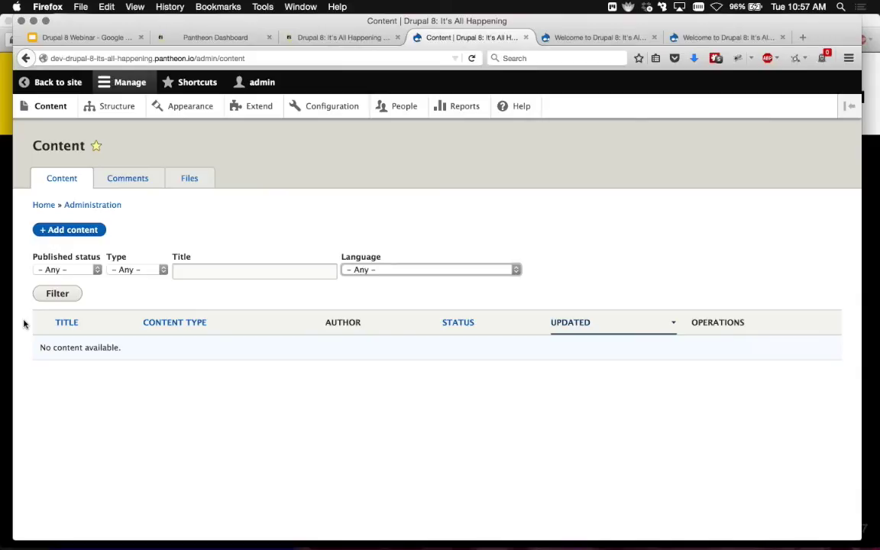
Start a new Basic page titled "My Great Post" with the body text "This is a great post"
left_click(57, 231)
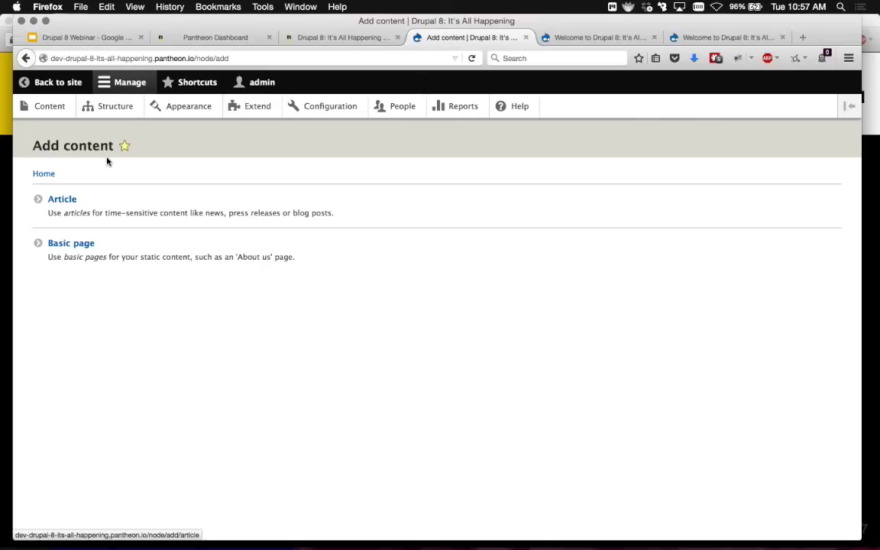
left_click(83, 246)
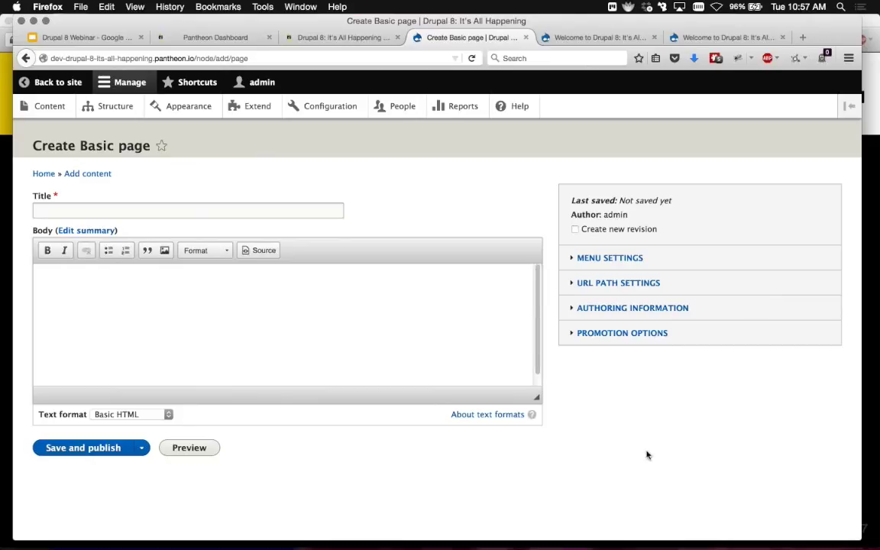
left_click(60, 208)
type("My Great Post")
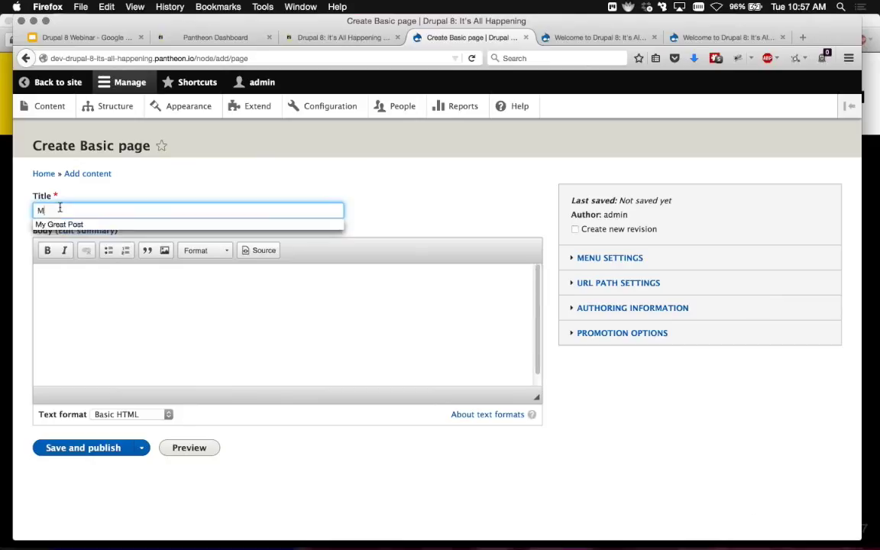
left_click(83, 310)
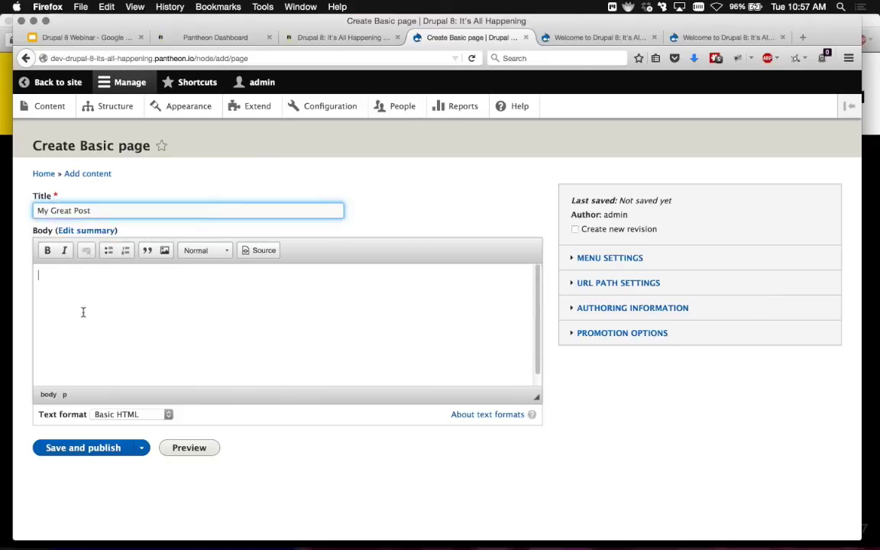
type("This is a great post")
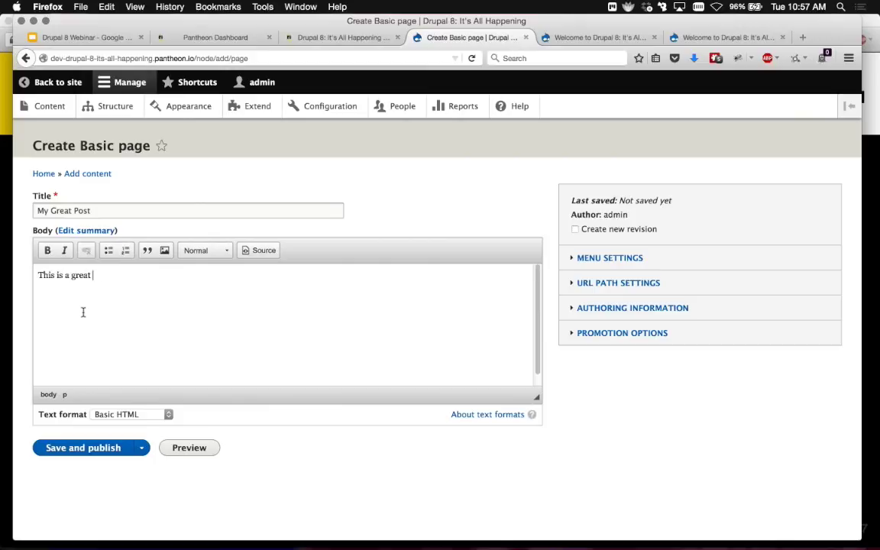
Make the word "great" bold and the word "This" italic in the page body, without a closing period
double_click(78, 275)
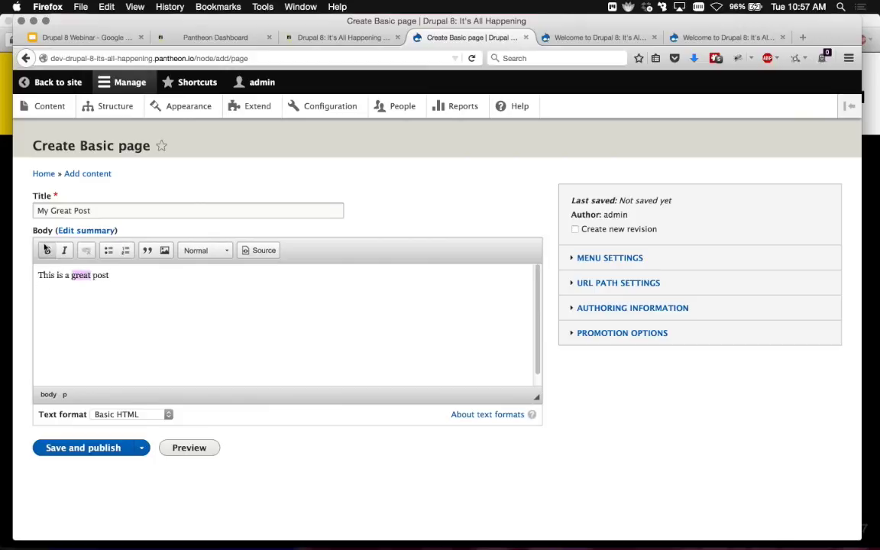
left_click(48, 251)
double_click(44, 275)
left_click(65, 251)
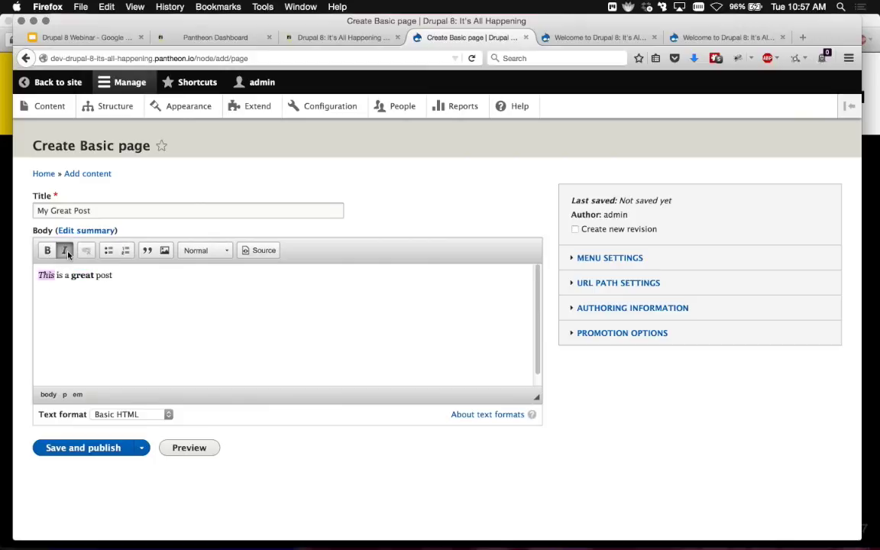
left_click(113, 277)
type(".")
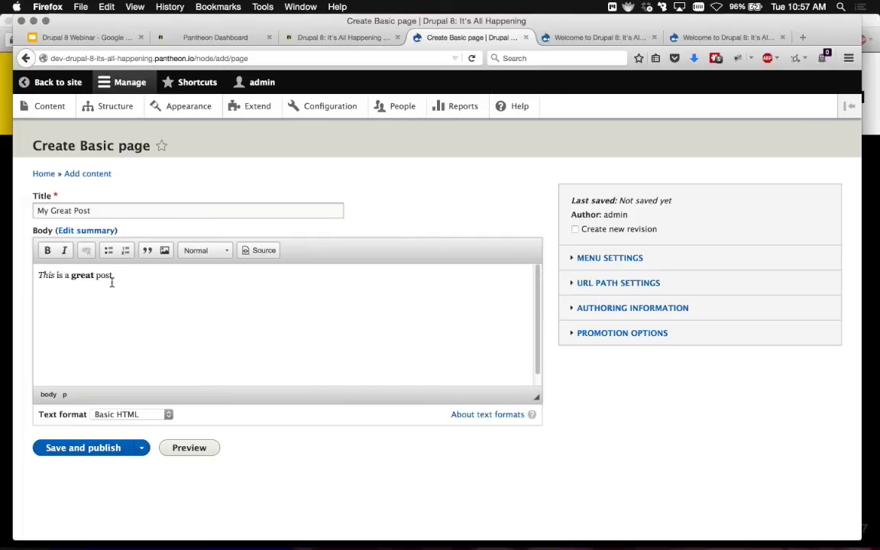
key("BackSpace")
Expand the new page's promotion, URL path and menu settings for review, and save and publish the page
left_click(590, 333)
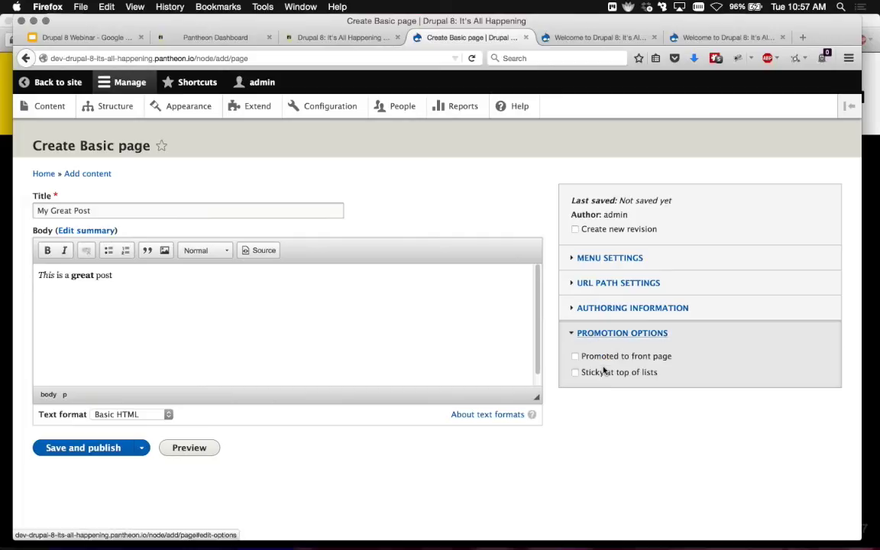
left_click(584, 257)
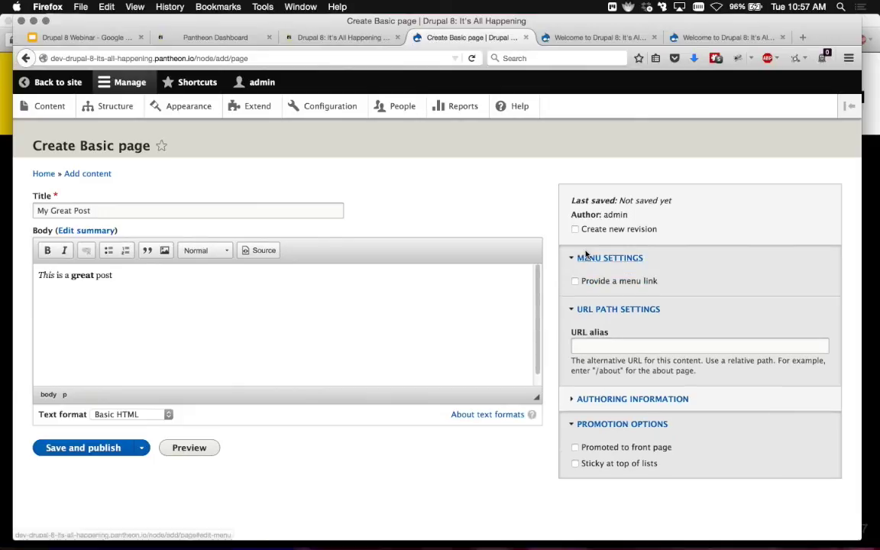
left_click(71, 449)
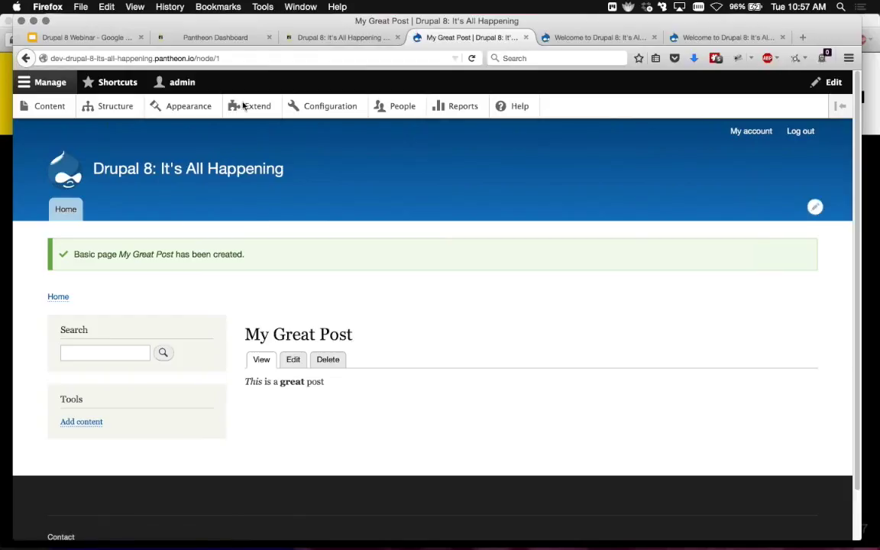
Browse the site's module list from the core modules through the experimental, field type and multilingual groups
left_click(248, 107)
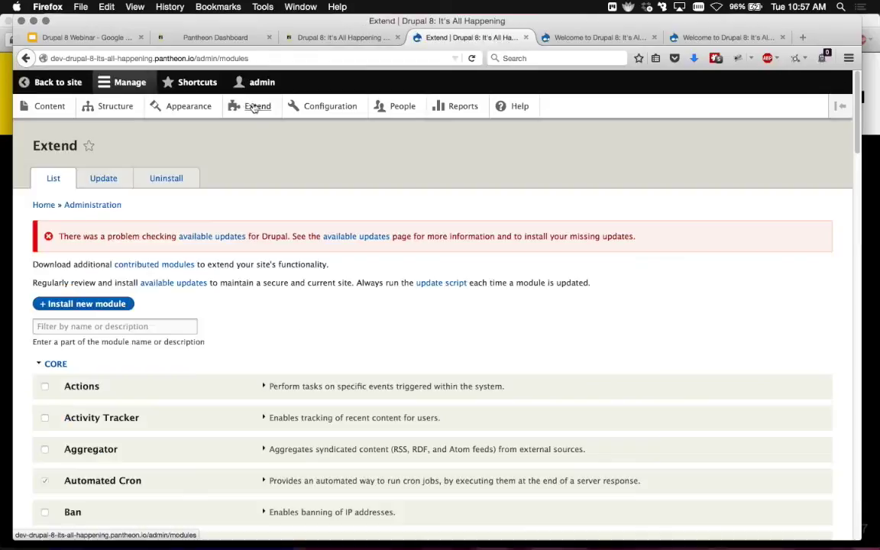
scroll(413, 265, "down", 5)
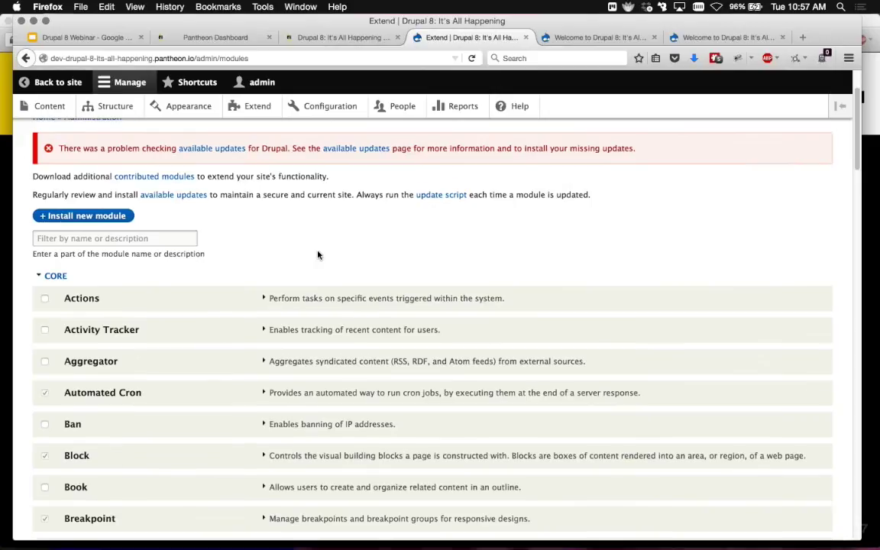
left_click(319, 211)
left_click(319, 211)
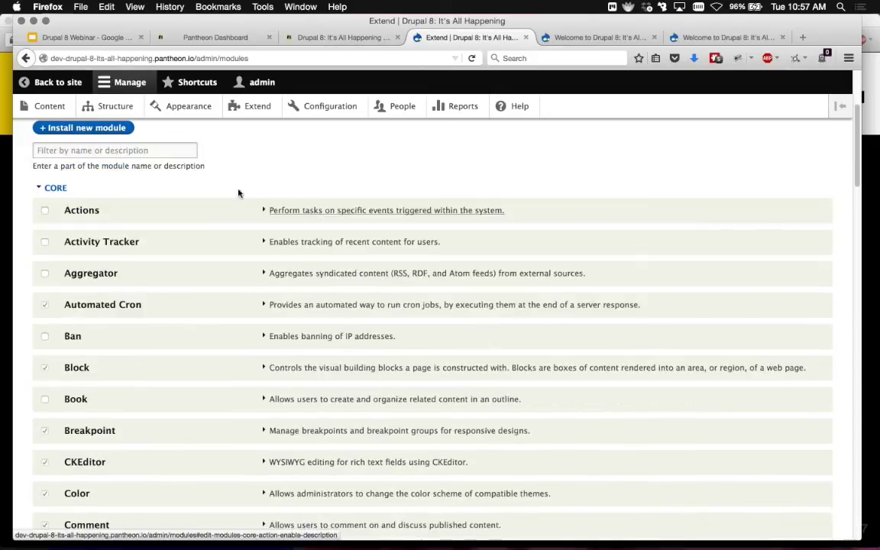
scroll(238, 193, "down", 2)
scroll(238, 193, "down", 3)
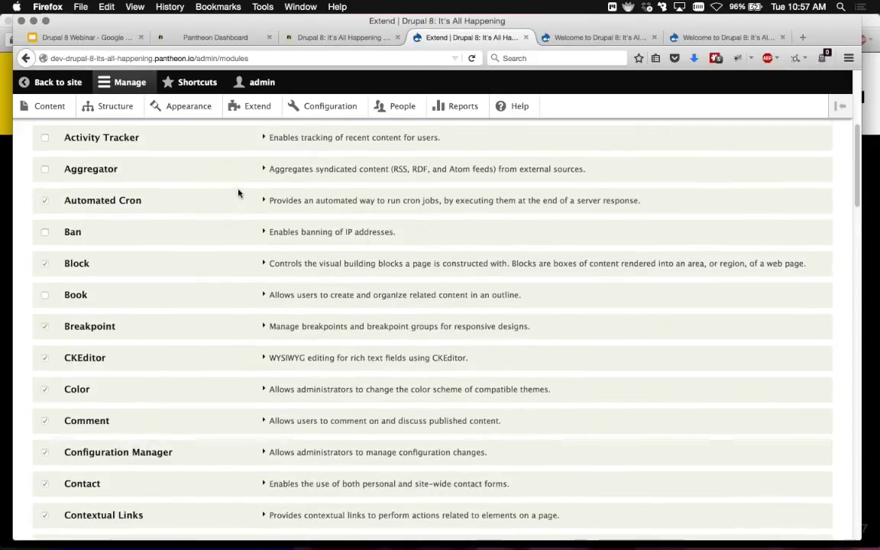
scroll(237, 193, "down", 1)
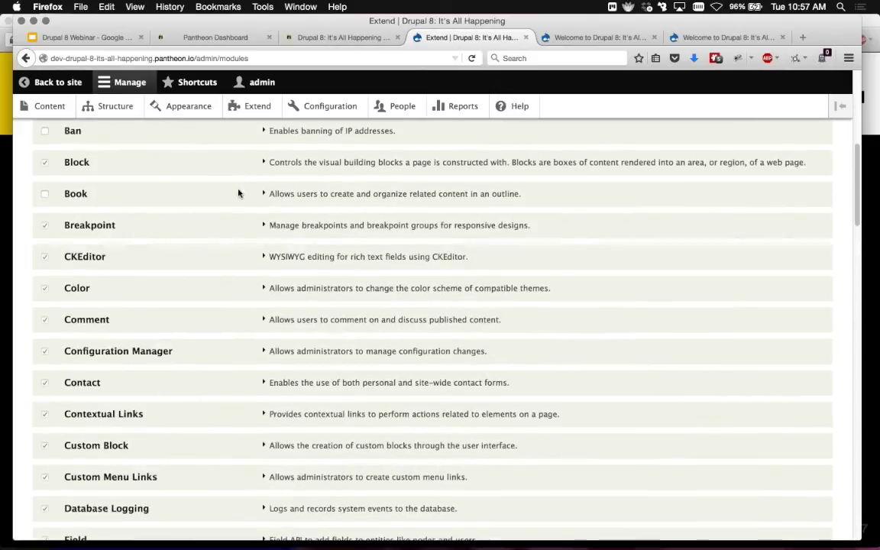
scroll(238, 193, "down", 5)
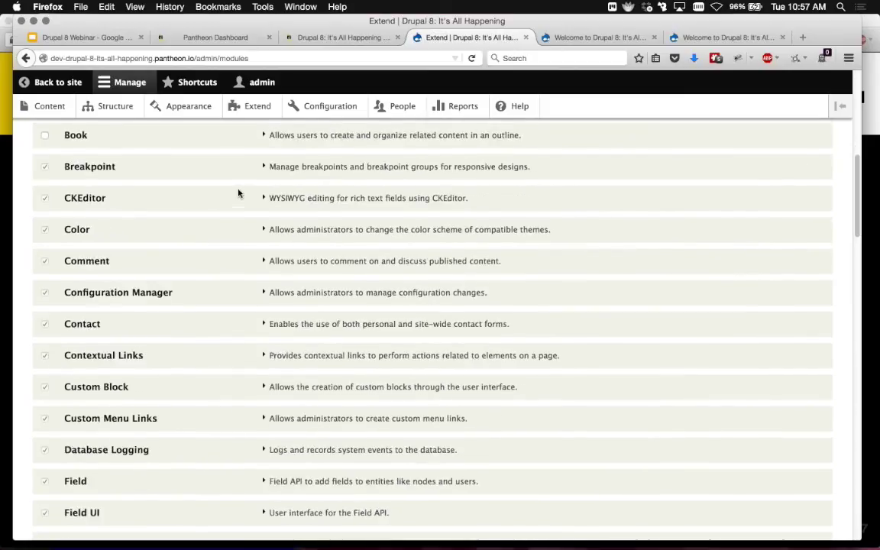
scroll(238, 192, "down", 3)
scroll(237, 193, "down", 13)
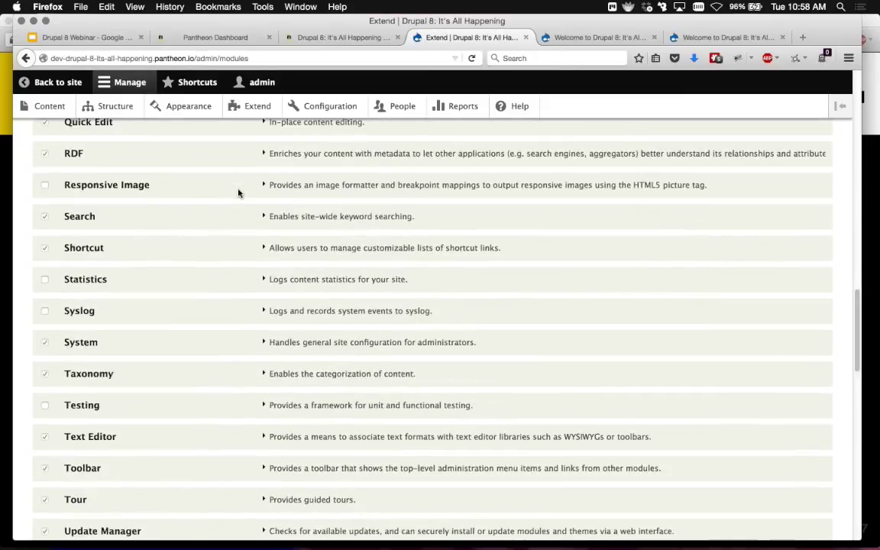
scroll(237, 193, "down", 5)
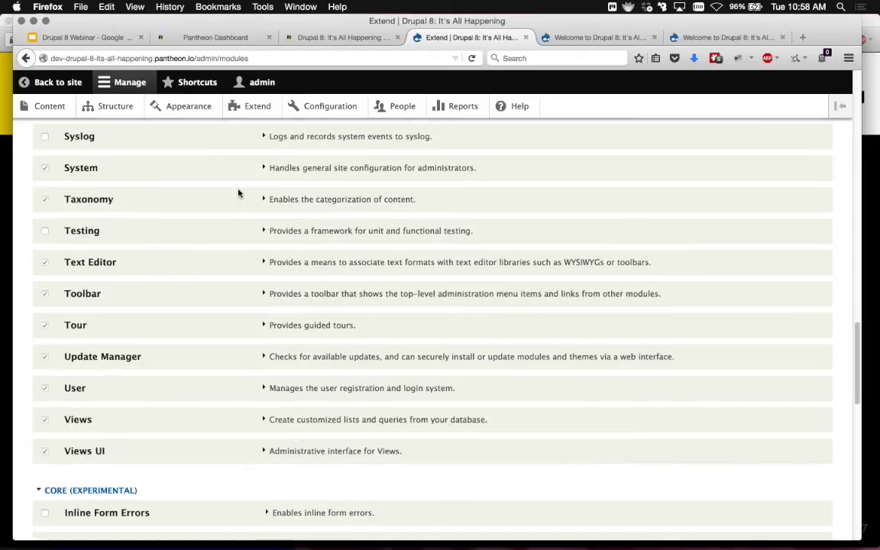
scroll(237, 192, "down", 7)
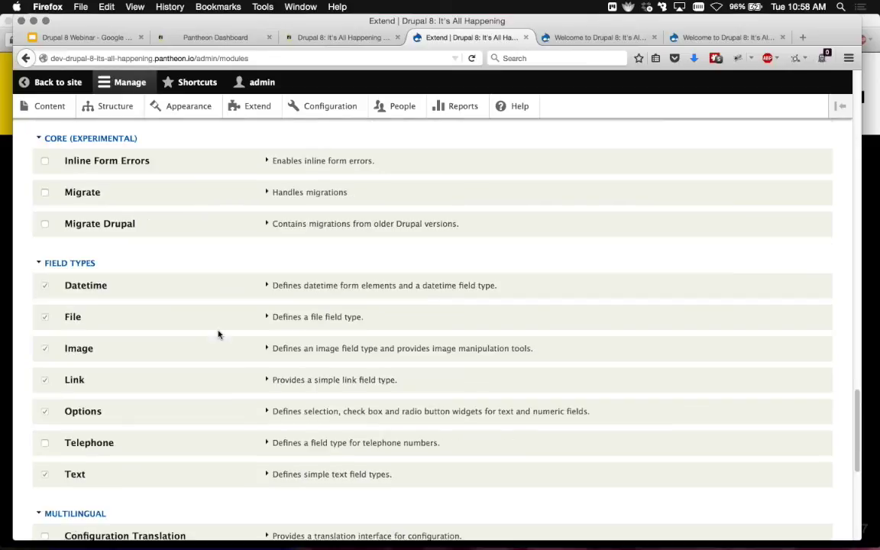
Review the rest of the module list, including the Multilingual and Web Services groups
scroll(218, 334, "down", 5)
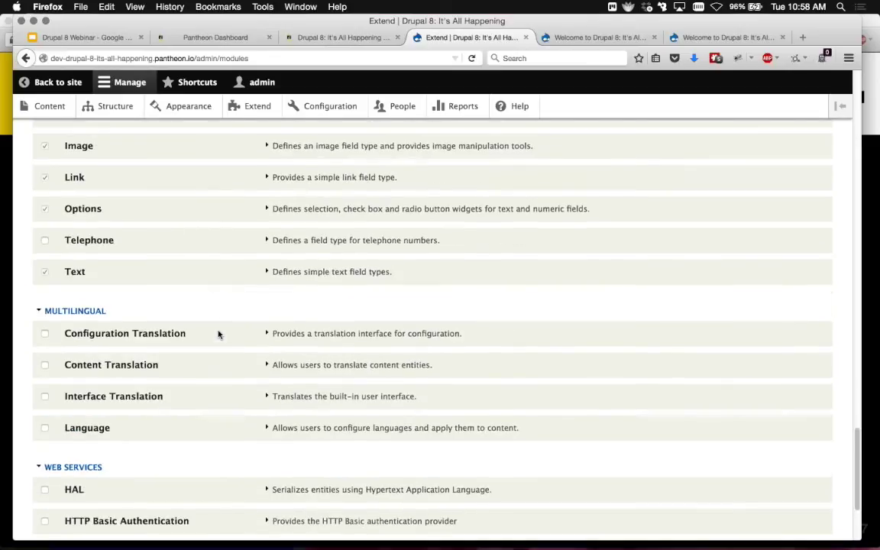
scroll(217, 334, "down", 4)
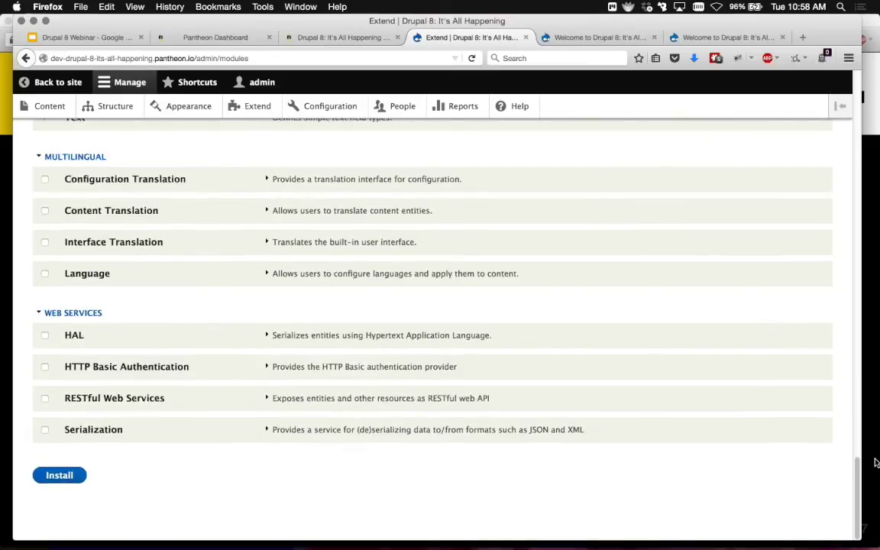
scroll(832, 395, "up", 10)
scroll(836, 413, "down", 2)
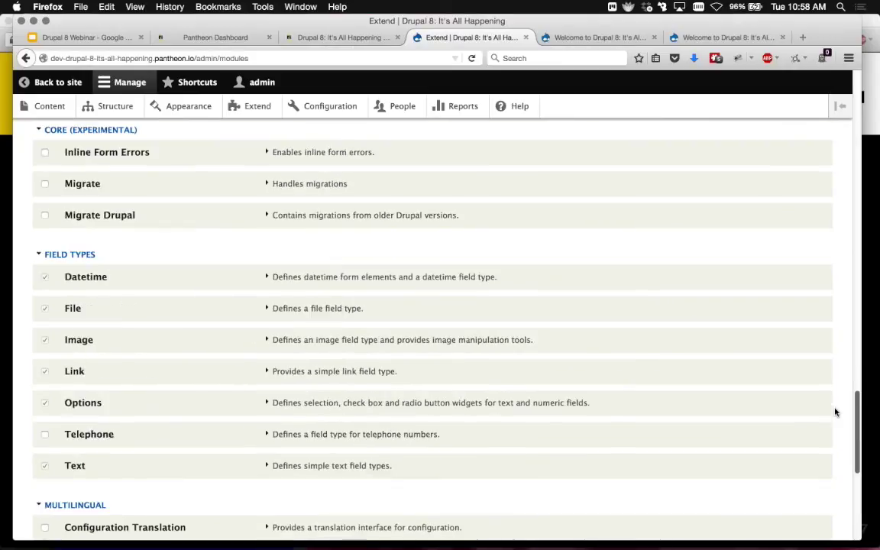
scroll(829, 396, "up", 3)
scroll(696, 155, "up", 20)
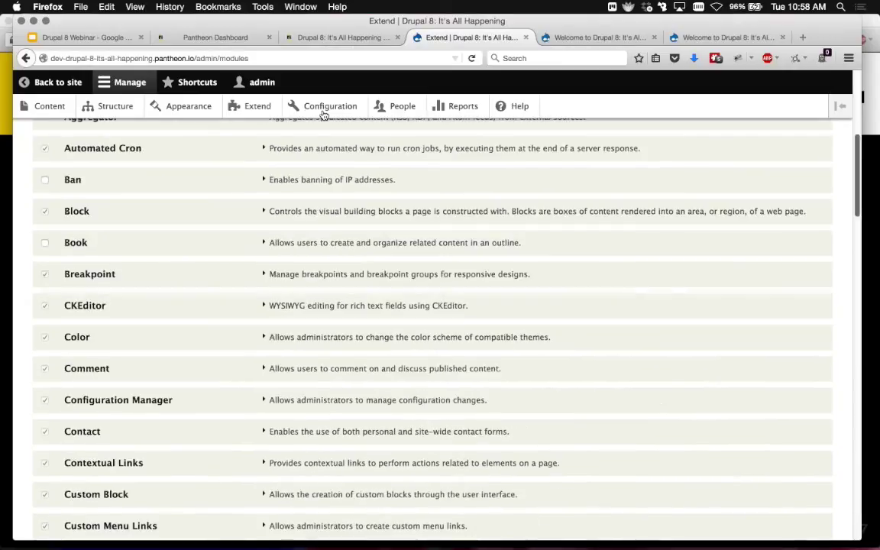
Open the configuration synchronization page in the site's development settings
left_click(324, 114)
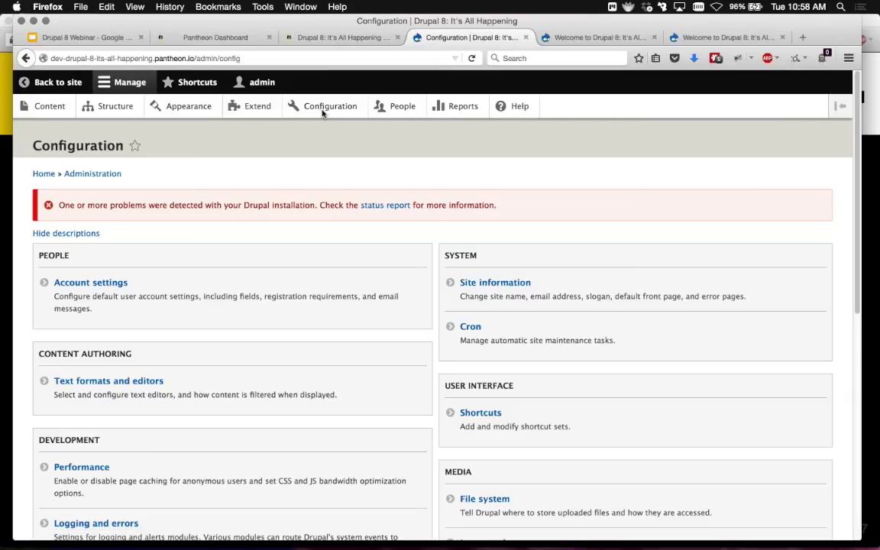
scroll(324, 113, "down", 10)
left_click(139, 223)
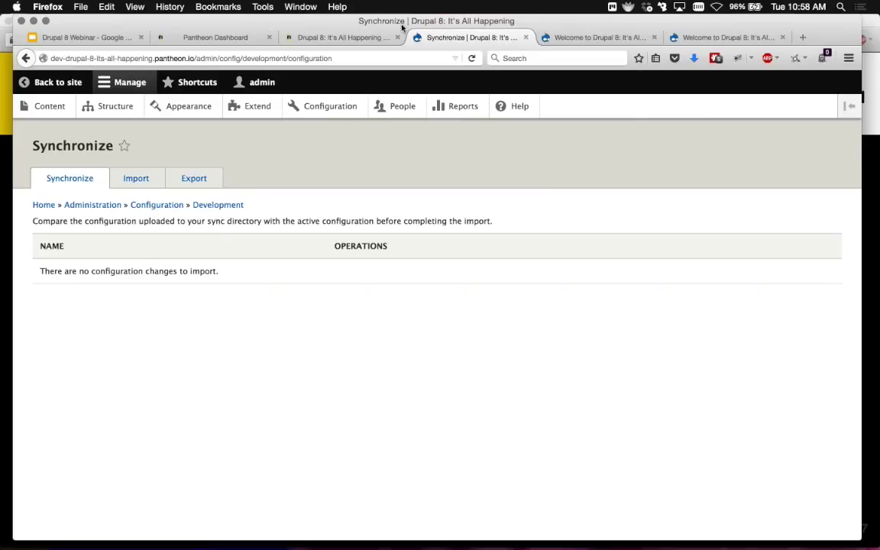
Check the "Drupal 8: It's All Happening" site's Dev environment in the Pantheon dashboard and return to the site's synchronization page
left_click(218, 37)
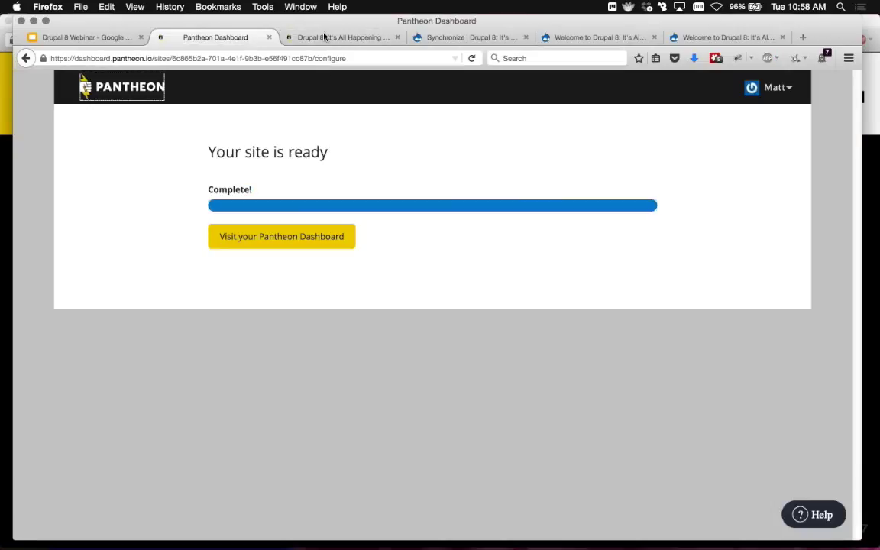
left_click(318, 38)
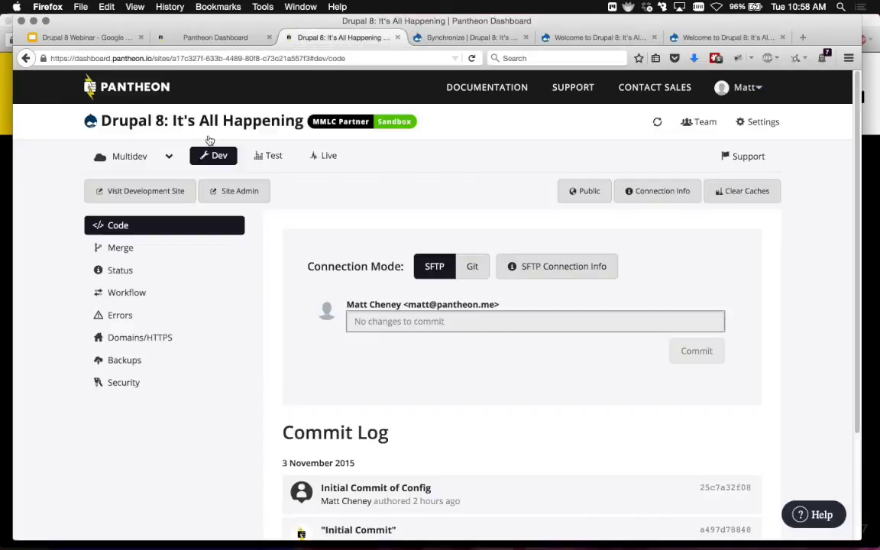
left_click(427, 38)
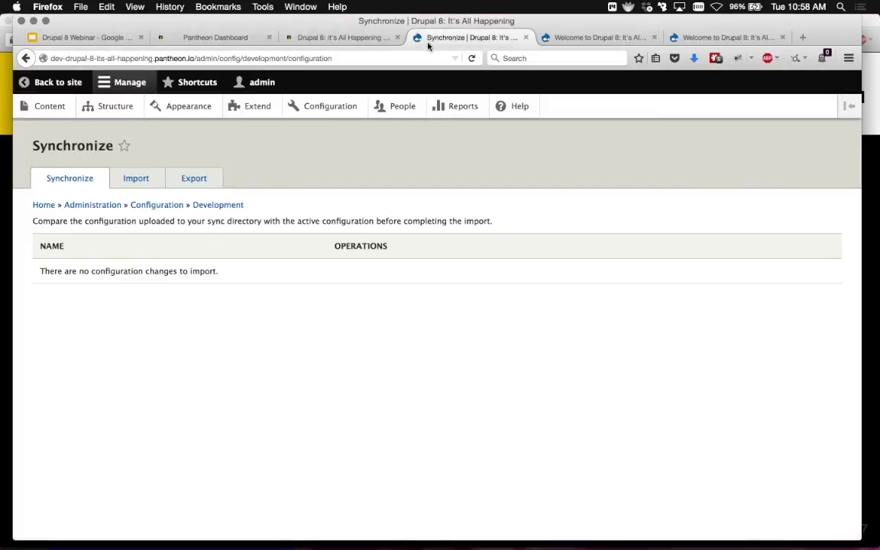
Create and save a new content type named "Blog" with the description "A burst a genius"
left_click(114, 107)
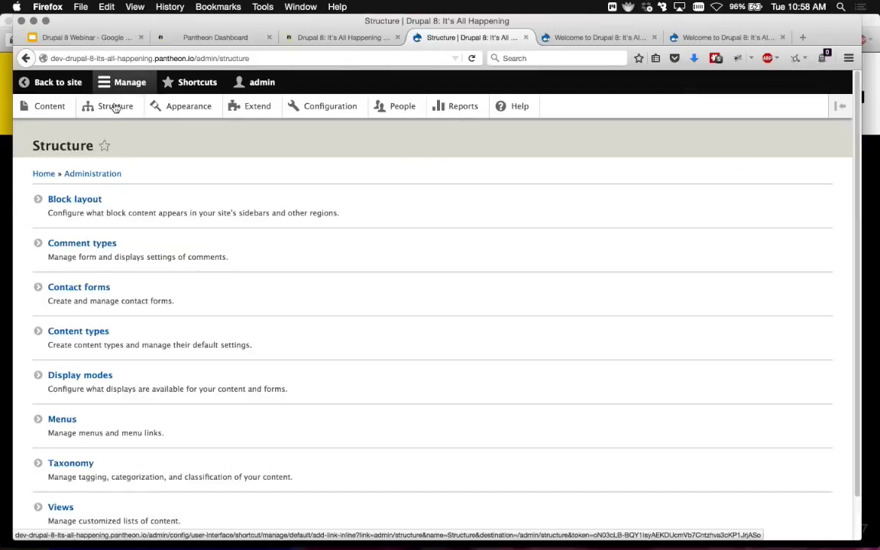
left_click(94, 334)
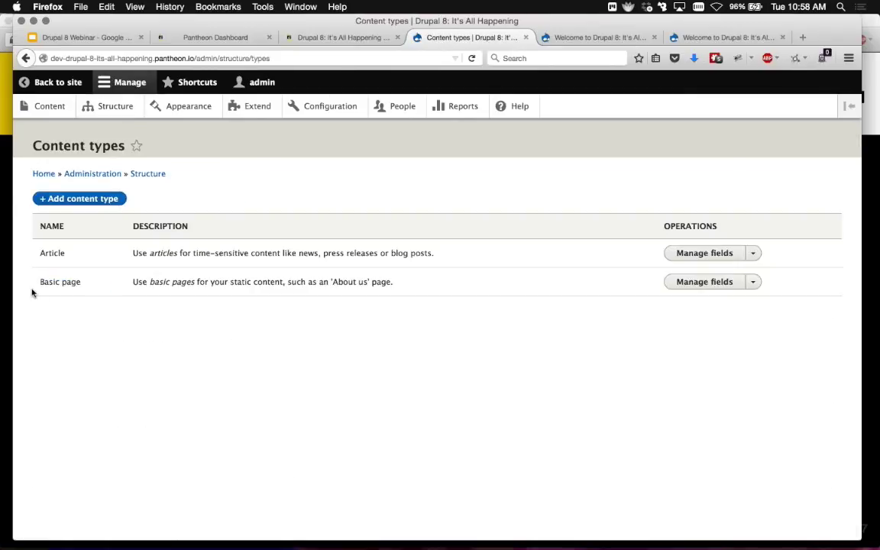
left_click(73, 199)
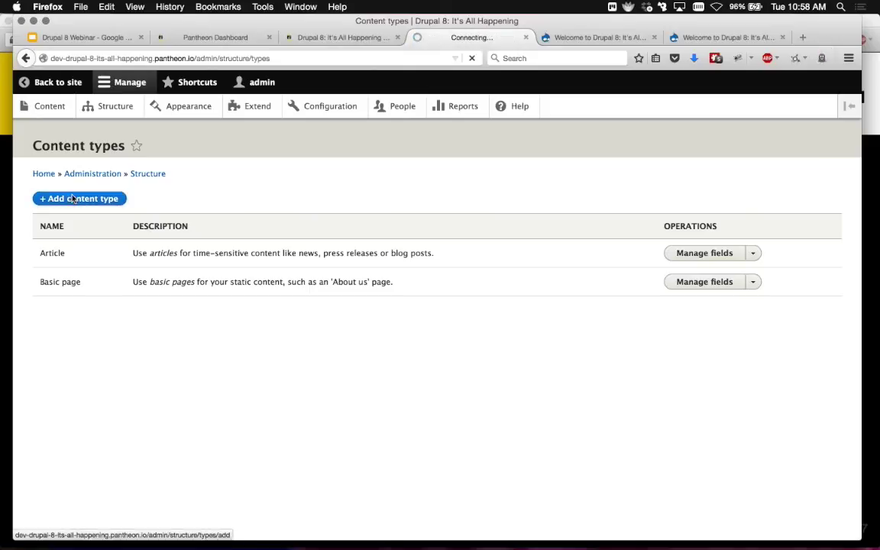
left_click(52, 221)
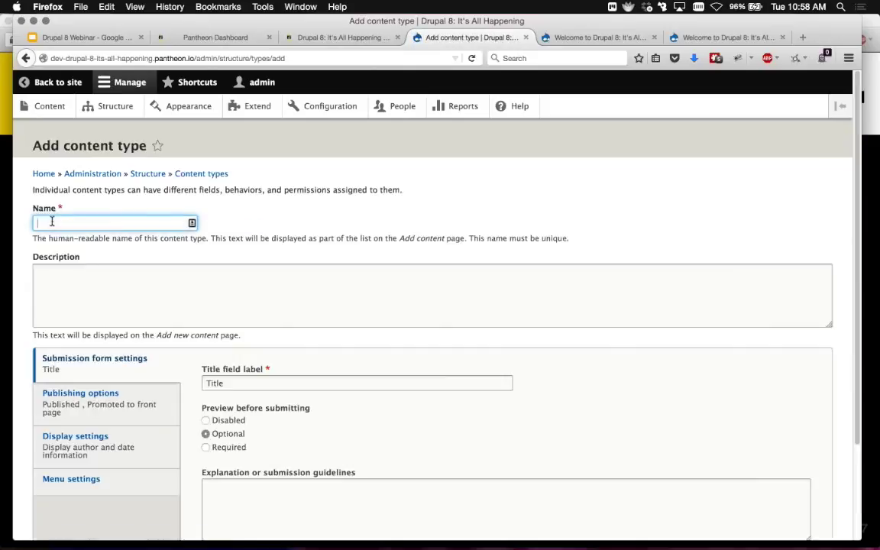
type("Blog")
left_click(92, 280)
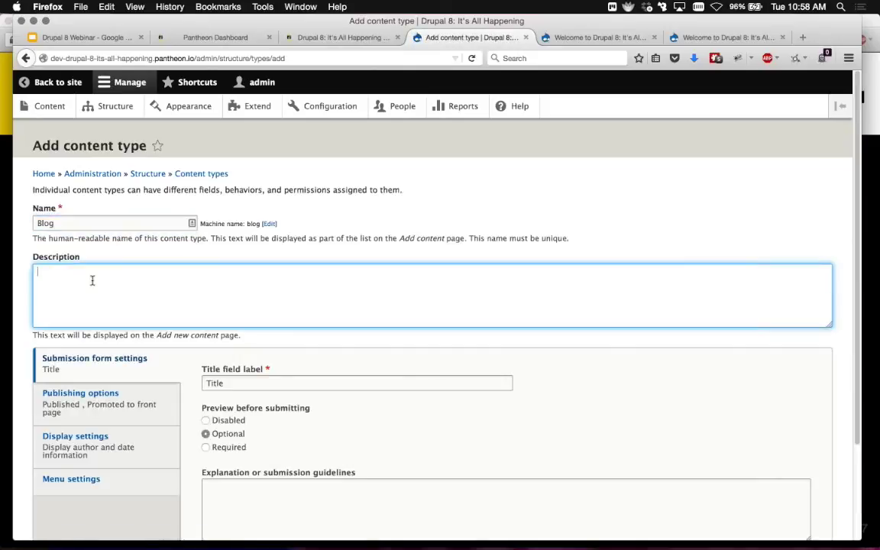
type("A burst a genius")
key("Tab")
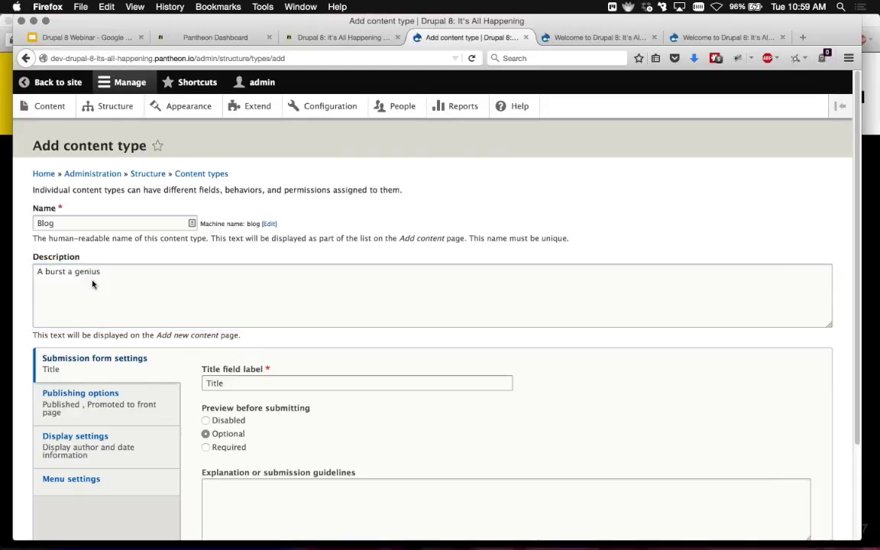
scroll(92, 284, "down", 3)
left_click(82, 476)
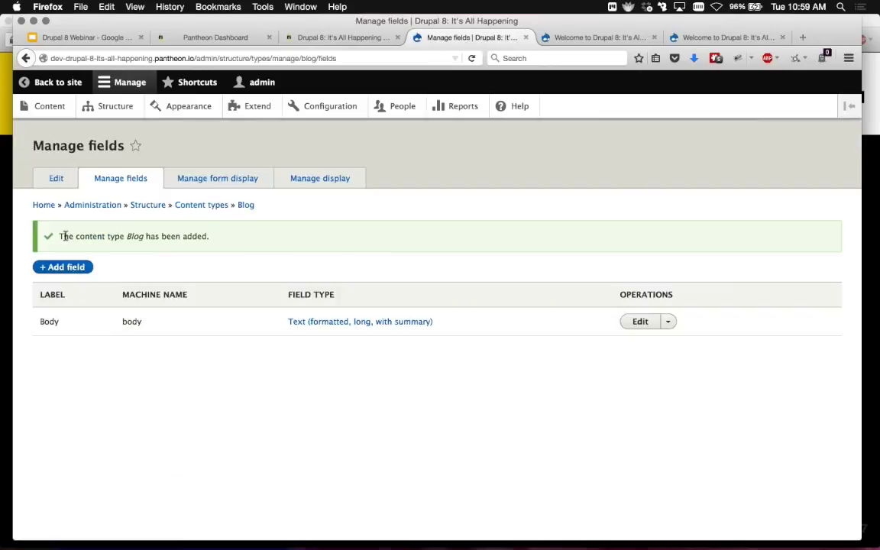
Start adding a new field to the Blog content type, review the available field types and choose Image
left_click(66, 267)
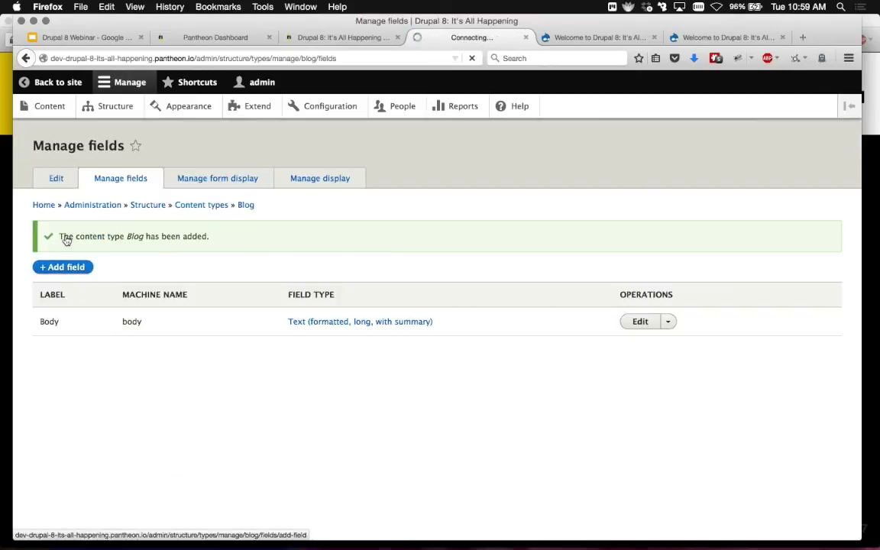
left_click(109, 209)
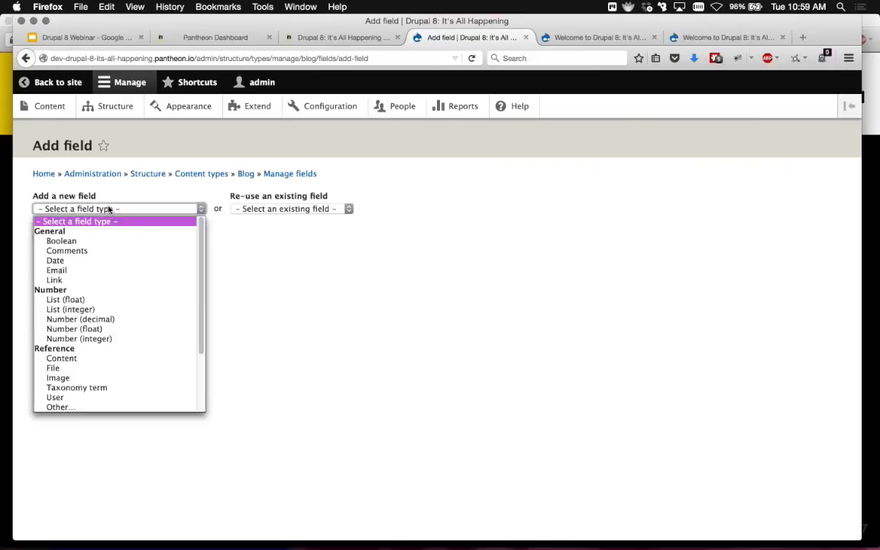
key("Down")
key("Down")
key("Down")
key("Down")
key("Down")
key("Down")
key("Down")
key("Down")
key("Down")
key("Down")
key("Down")
key("Down")
key("Down")
key("Down")
key("Down")
key("Down")
key("Down")
key("Down")
key("Down")
key("Down")
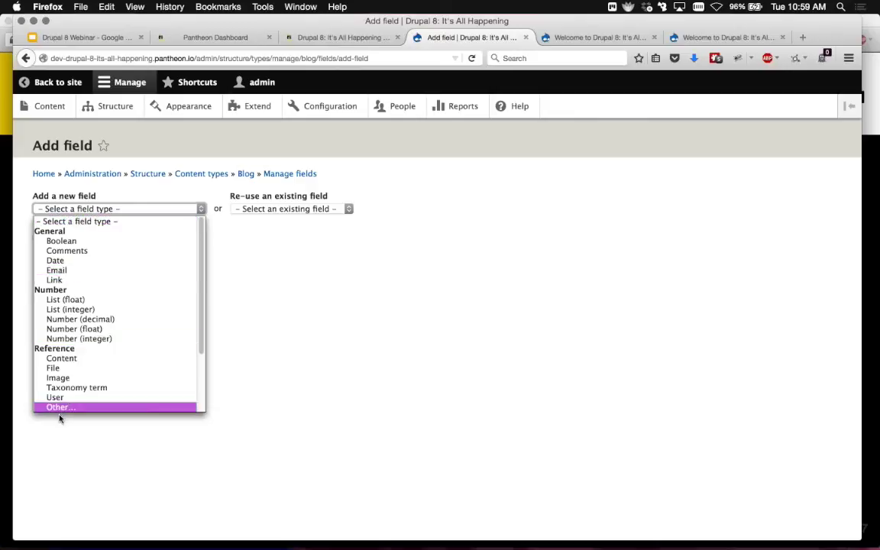
left_click(61, 377)
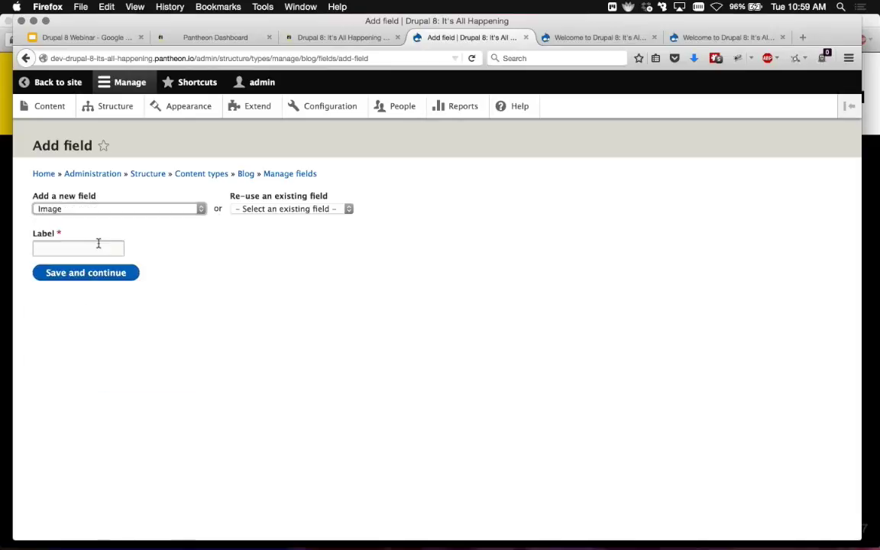
Label the image field "Blog Image" with the machine name blog_image, and save its field settings with the defaults
left_click(88, 252)
type("Blog I")
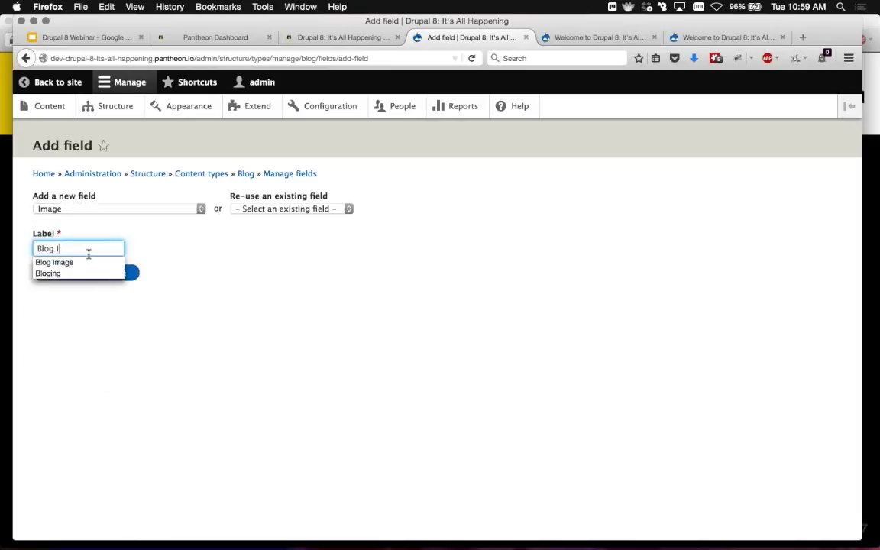
type("mage")
left_click(109, 275)
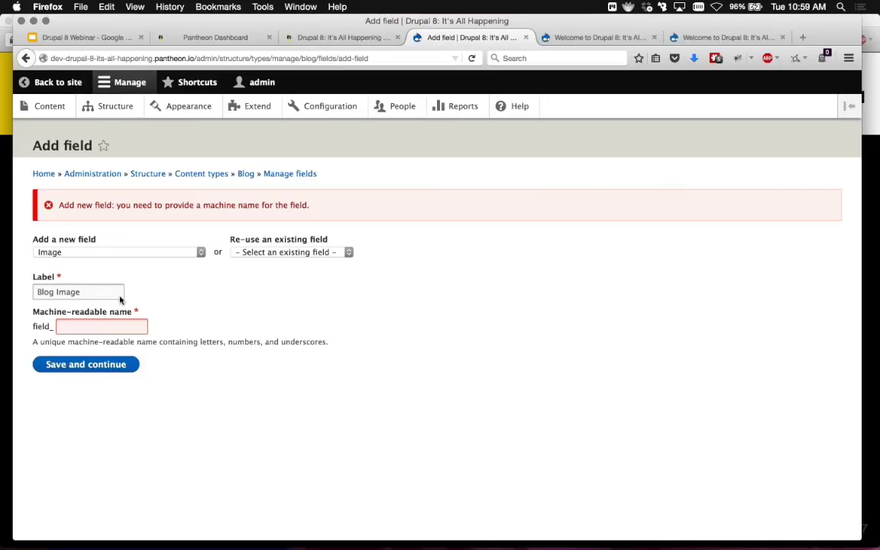
left_click(84, 325)
type("blog_i")
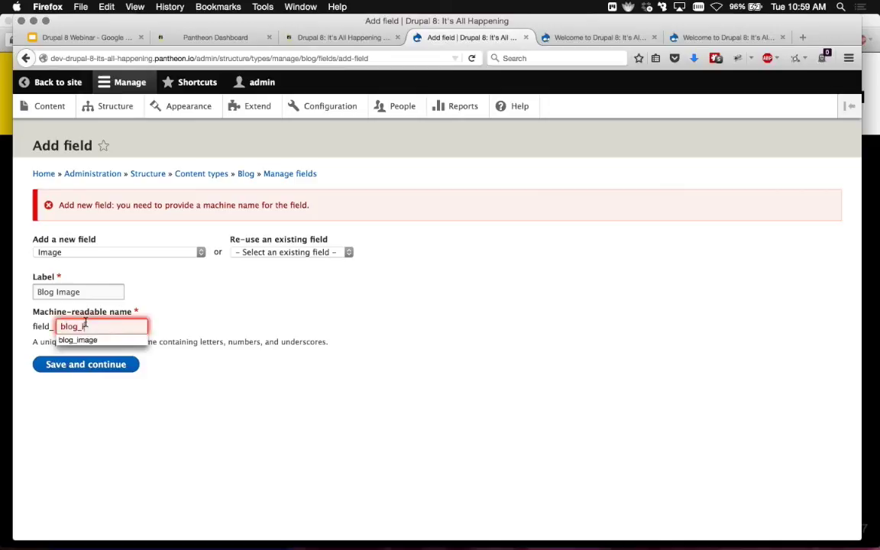
type("mage")
key("Return")
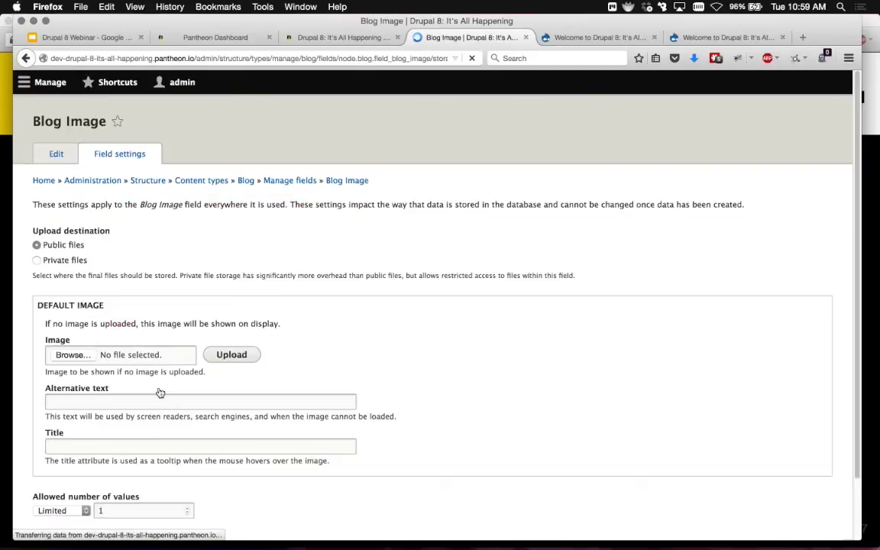
scroll(159, 388, "down", 3)
left_click(107, 480)
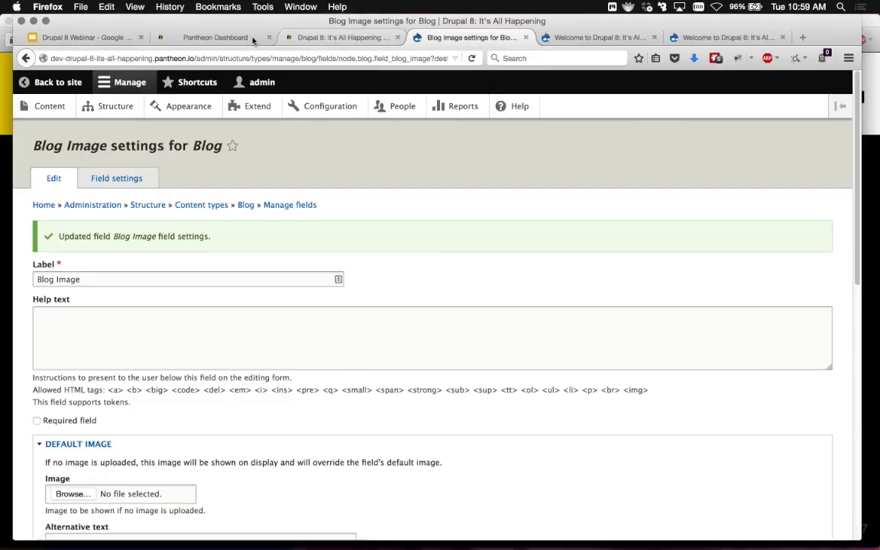
Look through the site's Test, Live and Dev environments in the Pantheon dashboard and return to the Blog Image settings
left_click(227, 35)
left_click(326, 38)
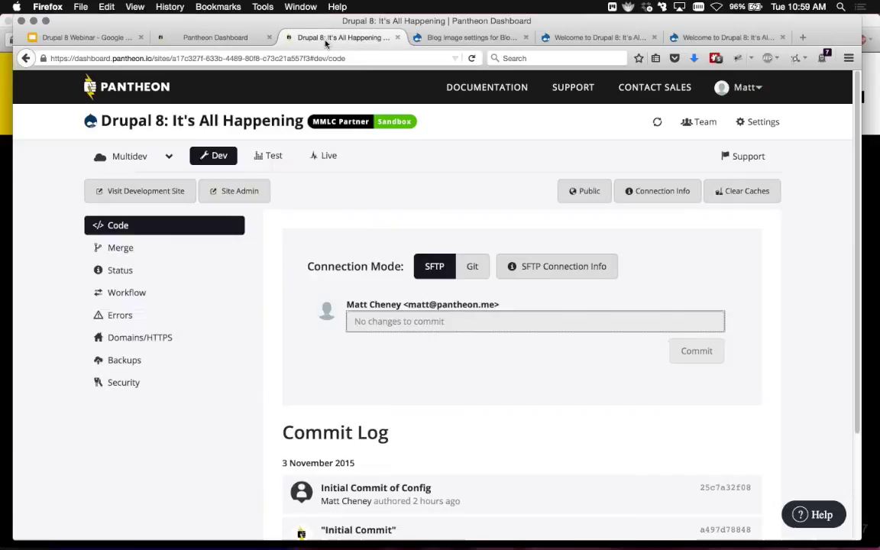
left_click(269, 155)
left_click(327, 156)
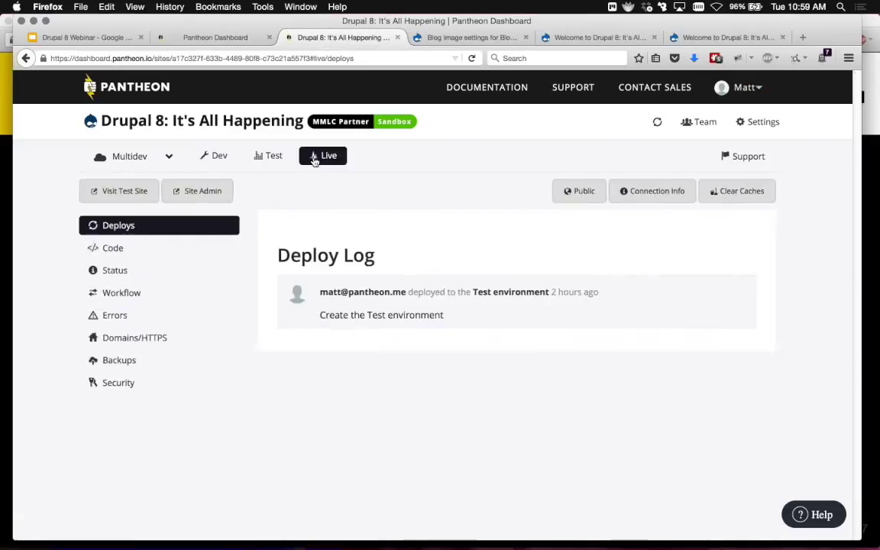
left_click(214, 156)
left_click(454, 38)
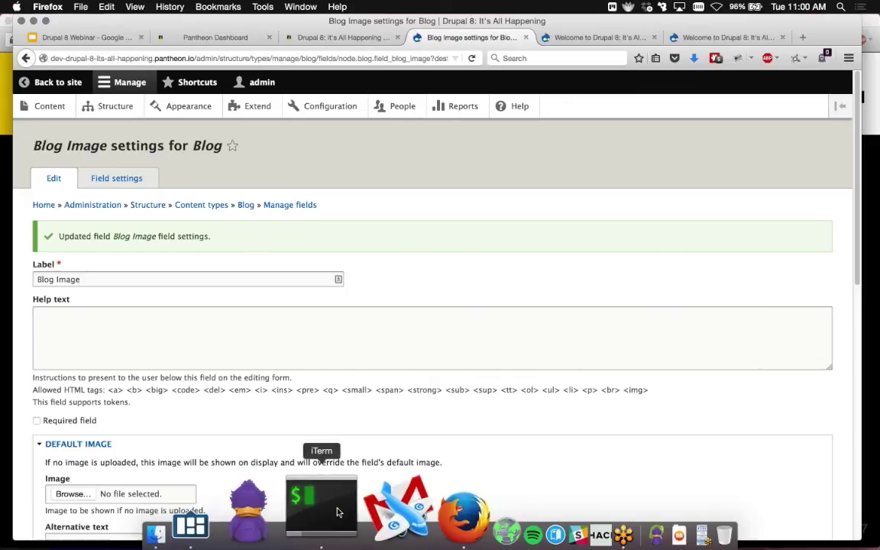
Switch to iTerm and list the Pantheon sites with "terminus sites list", bringing up the site's Pantheon dashboard behind the terminal
left_click(336, 511)
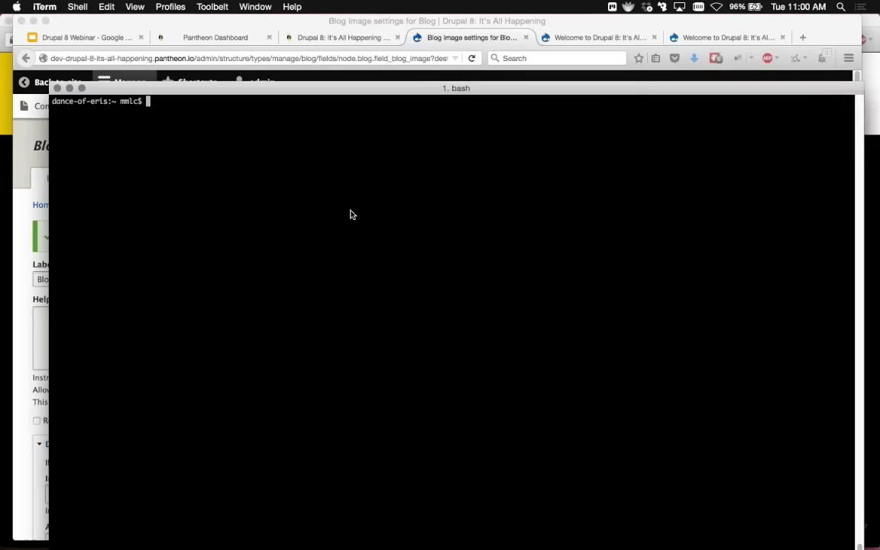
type("termi")
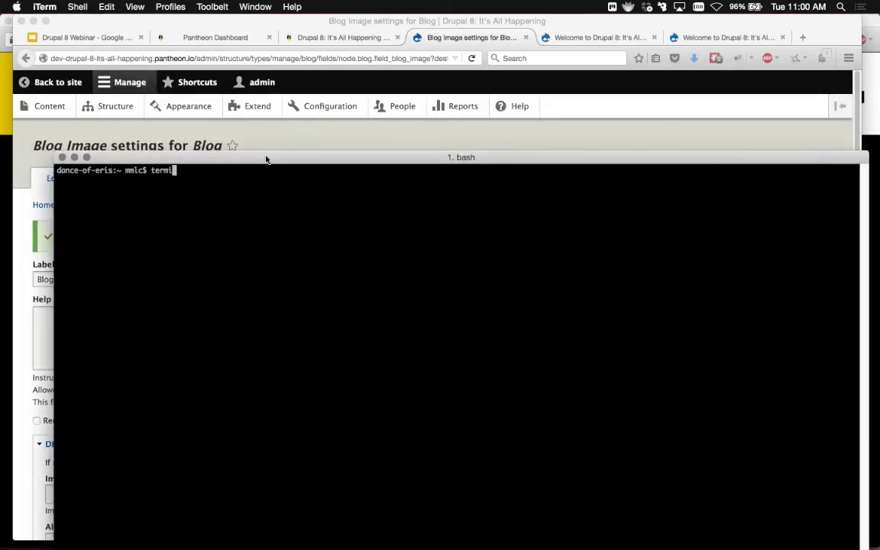
type("nus sites list")
key("Return")
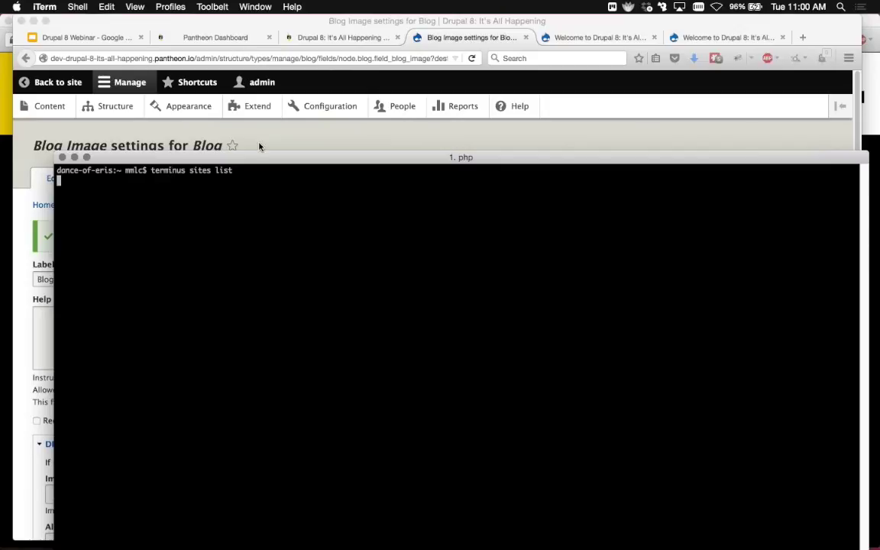
left_click(210, 28)
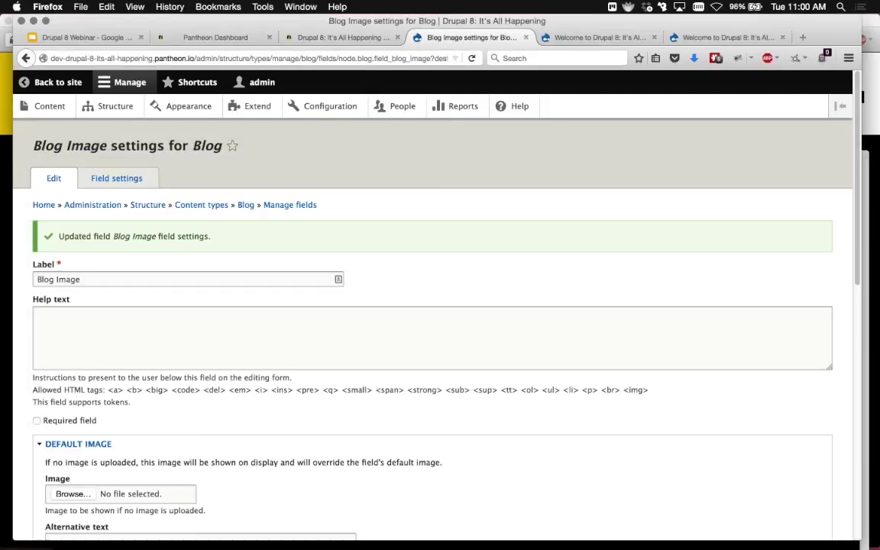
left_click(299, 30)
key("super+Tab")
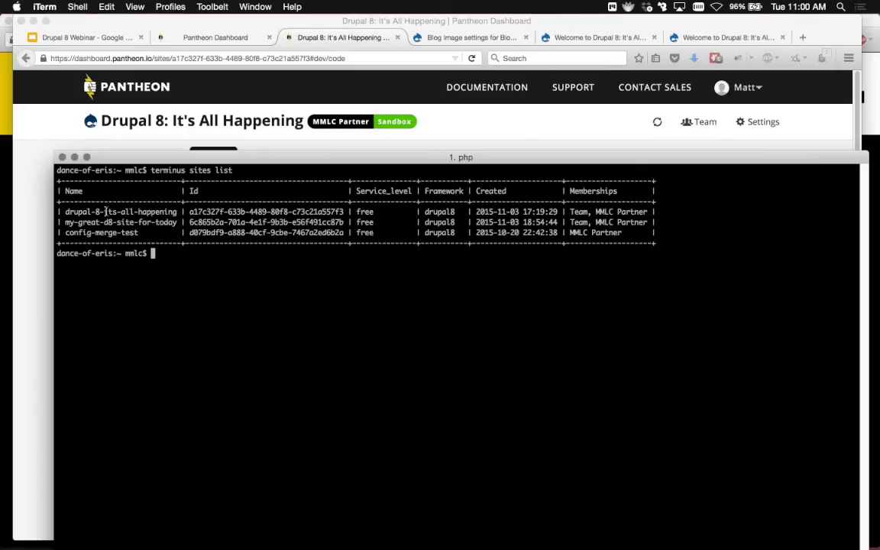
Run "terminus drush --site=drupal-8-its-all-happening --env=dev config-export" in the terminal, reusing the site name from the sites list
double_click(107, 212)
key("super+c")
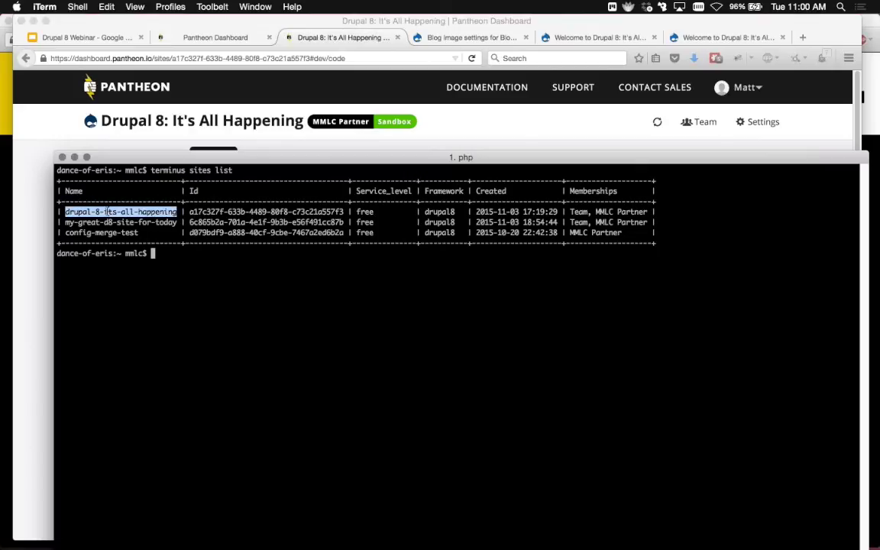
type("drush")
key("BackSpace")
key("BackSpace")
key("BackSpace")
key("BackSpace")
key("BackSpace")
key("BackSpace")
type("terminus drush --site=")
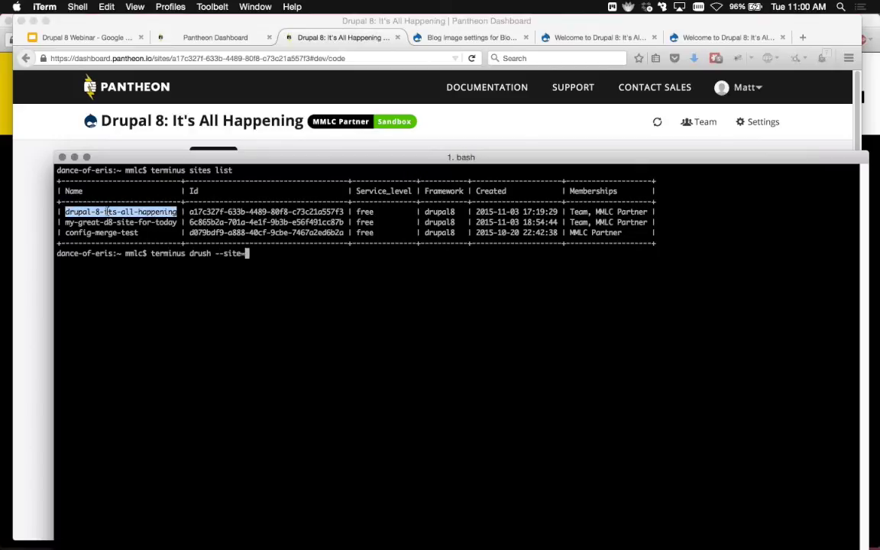
key("super+v")
type("--")
type("env")
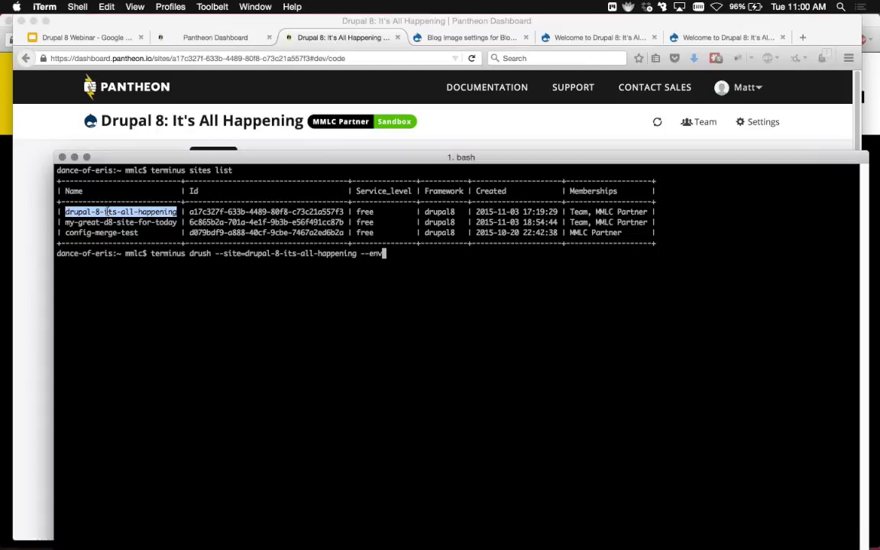
type("=dev config-export")
key("Return")
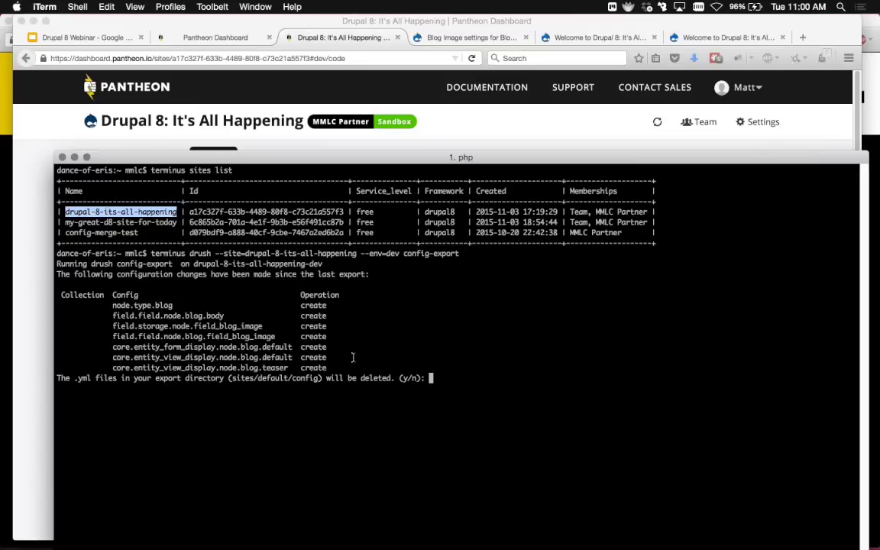
Review the listed Blog configuration changes and answer y to export them to sites/default/config
left_click_drag(339, 367, 2, 299)
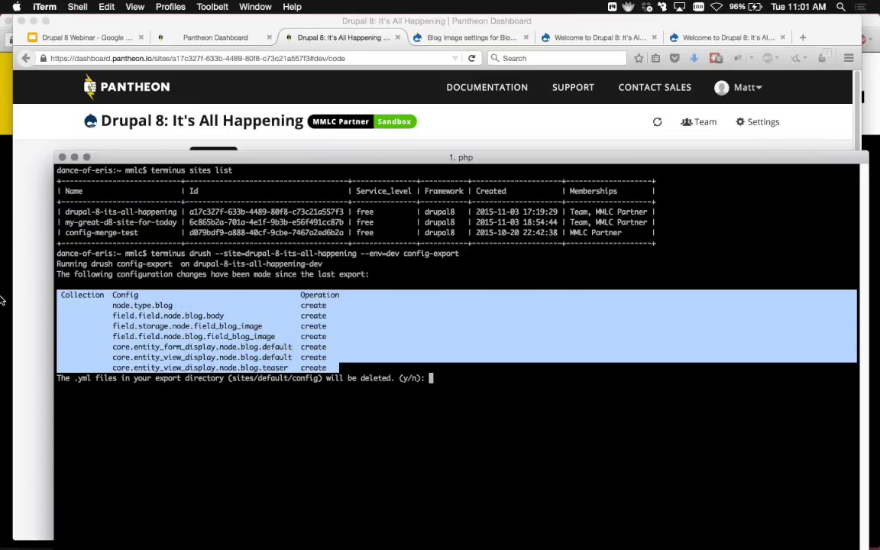
type("y")
key("Return")
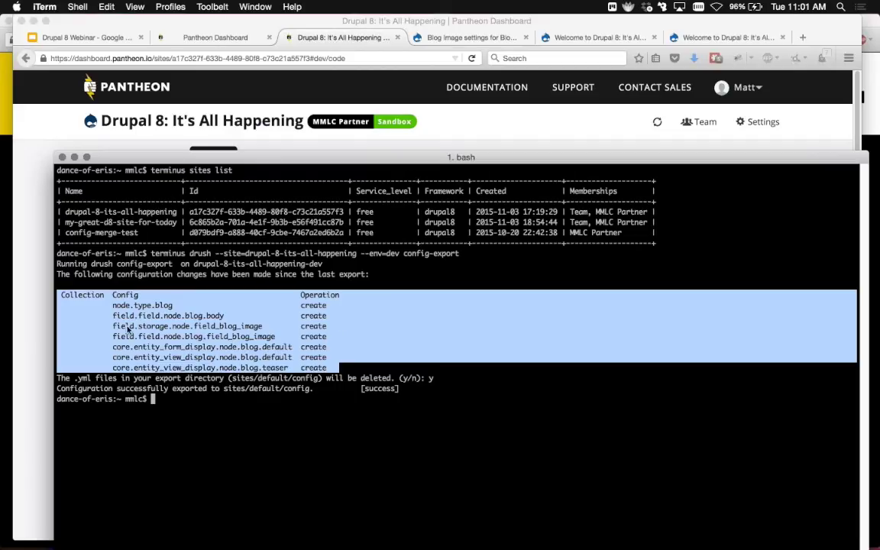
Switch to the Pantheon dashboard in Firefox, list the changed files on Dev and examine the diff of field.field.node.blog.body.yml
left_click(151, 148)
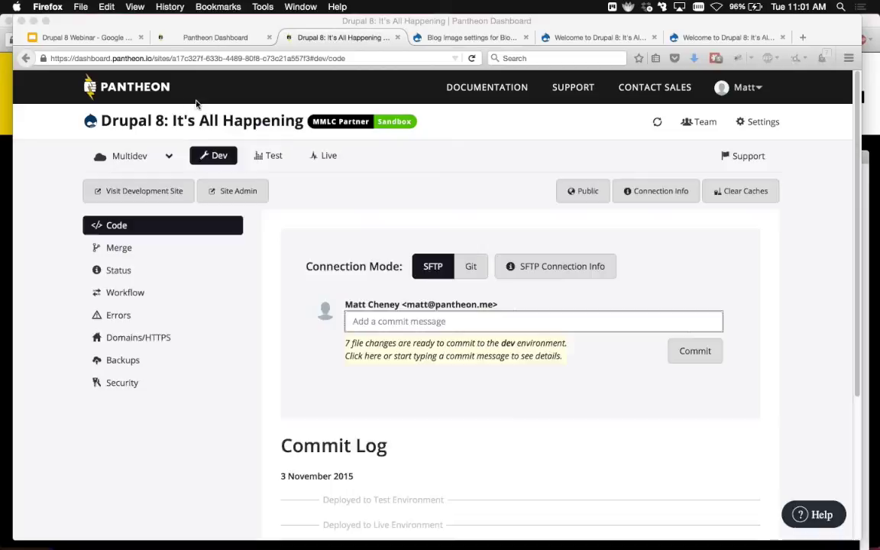
left_click(522, 357)
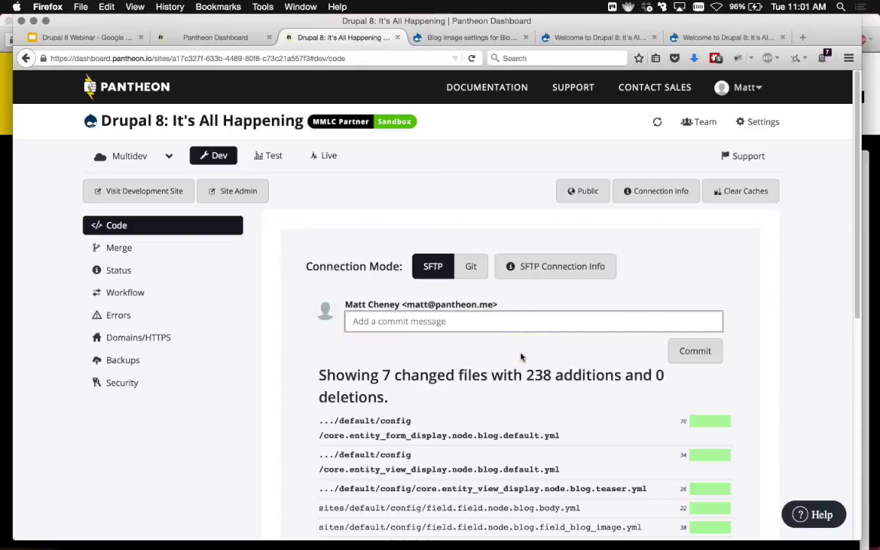
scroll(611, 390, "down", 2)
left_click(715, 423)
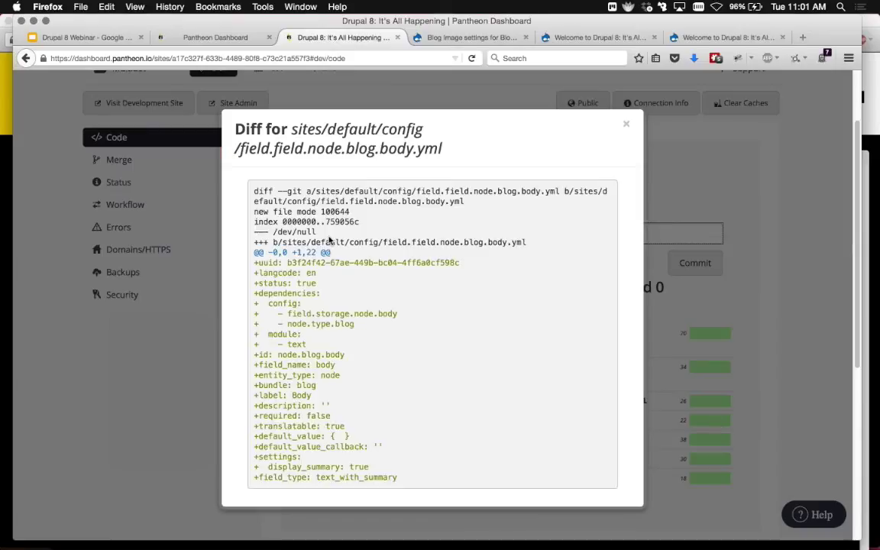
left_click_drag(321, 232, 310, 486)
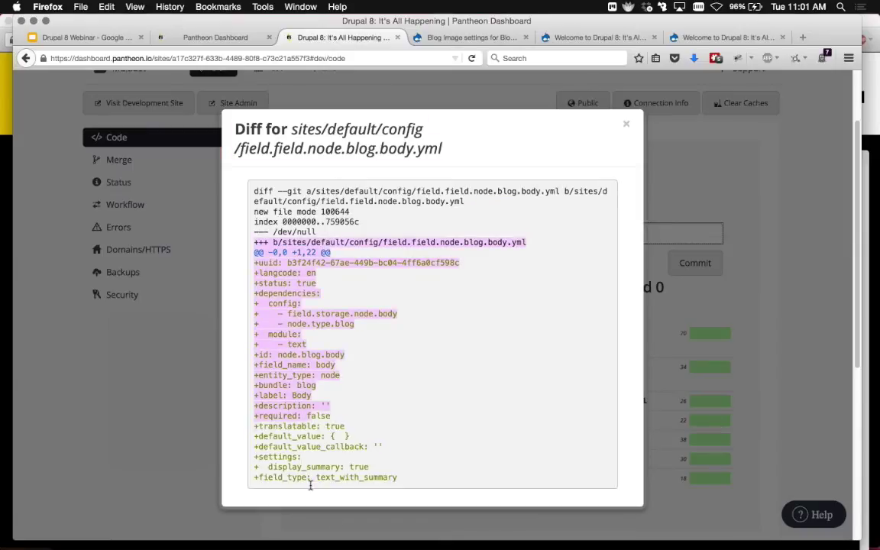
left_click(625, 123)
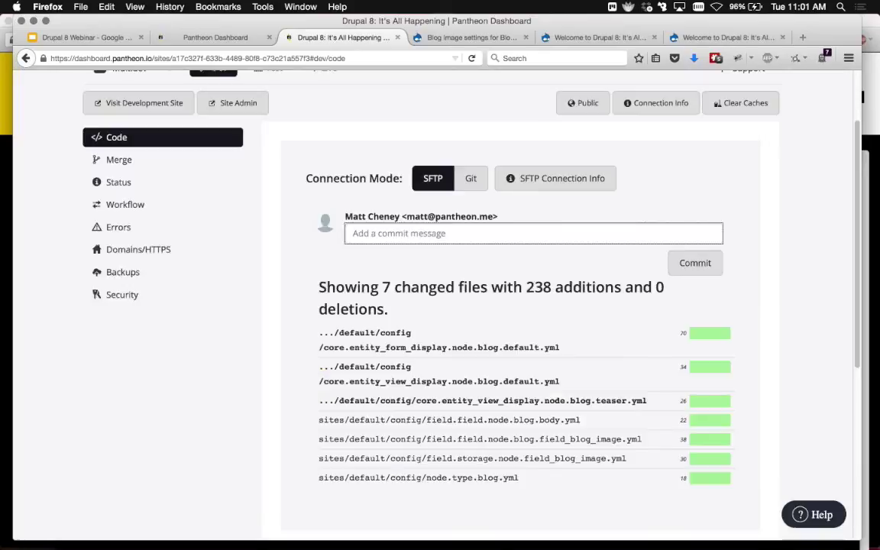
Commit the exported configuration files on Dev with the message "Blog System"
left_click(401, 236)
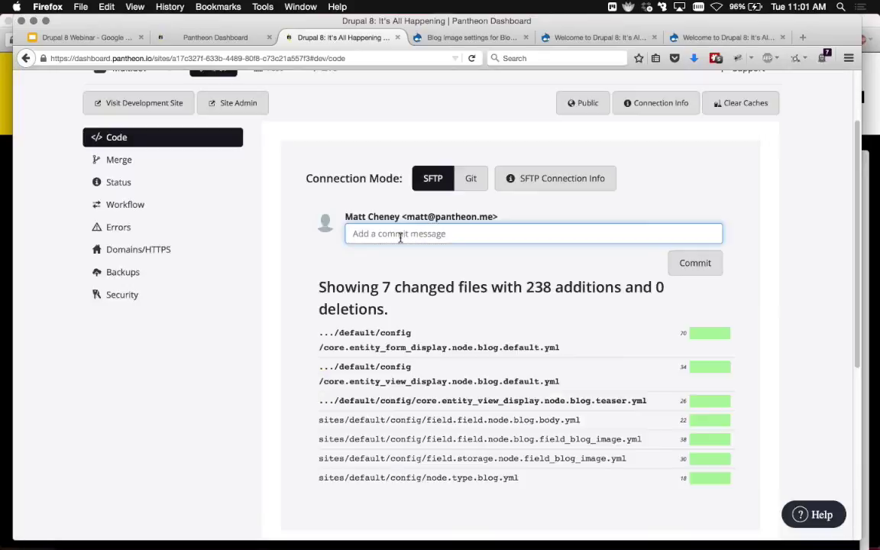
type("B")
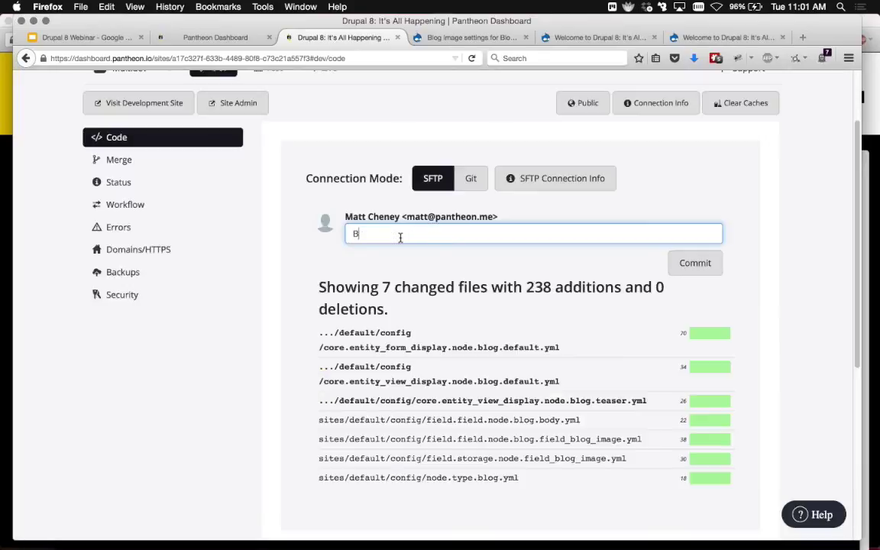
type("log System")
left_click(686, 264)
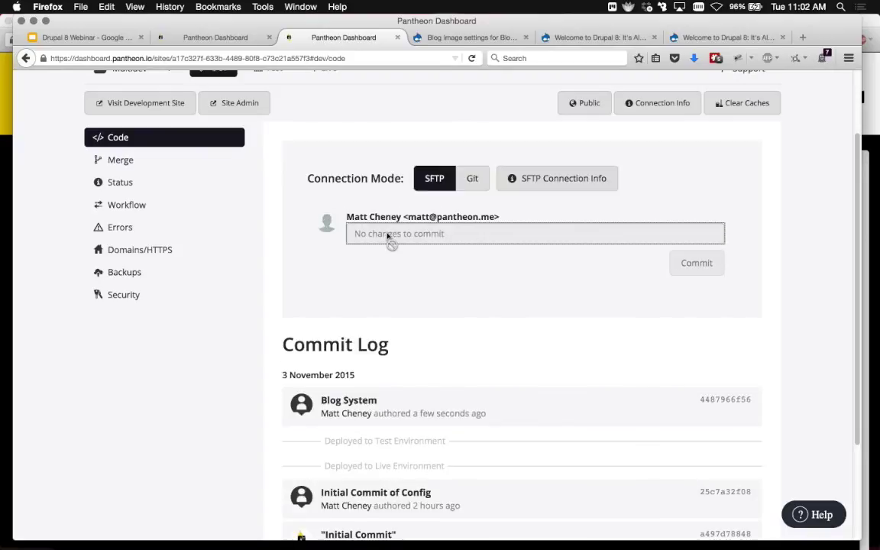
Create a Multidev environment named slideshow, cloning its database and files from dev
scroll(387, 237, "up", 3)
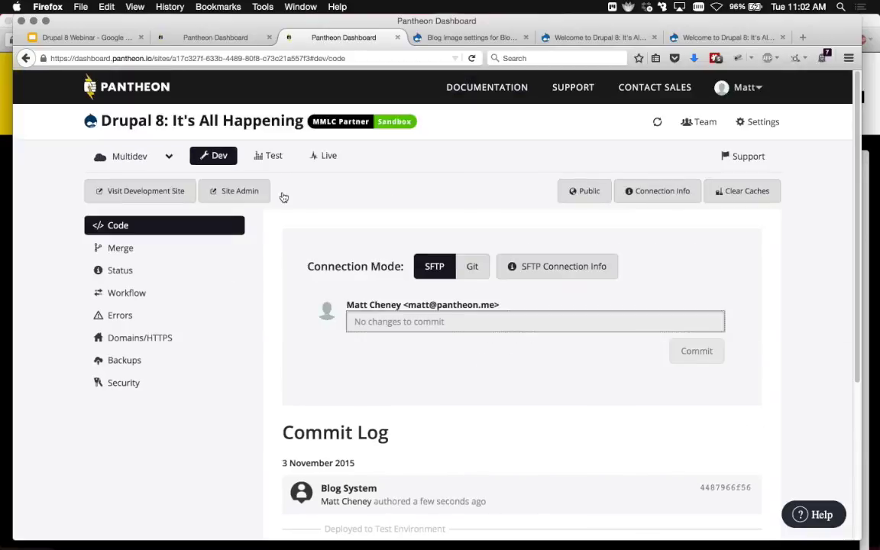
left_click(130, 156)
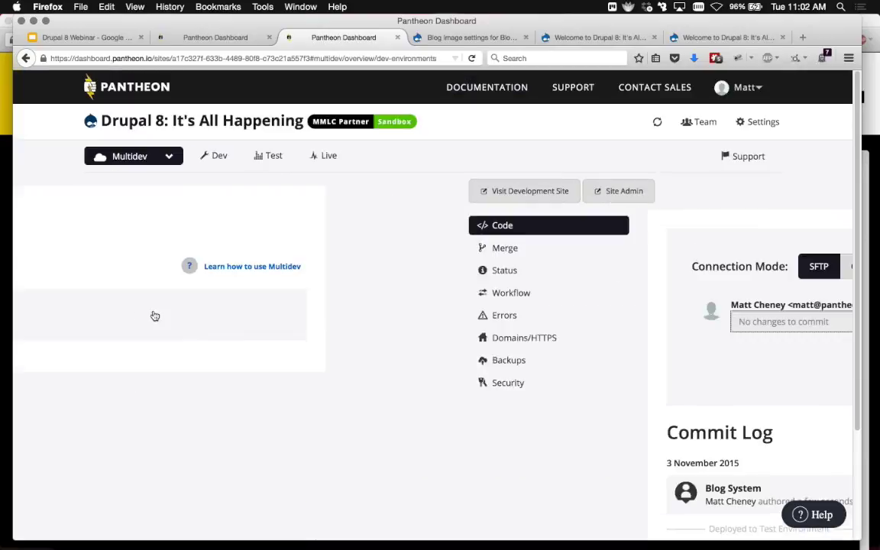
left_click(154, 315)
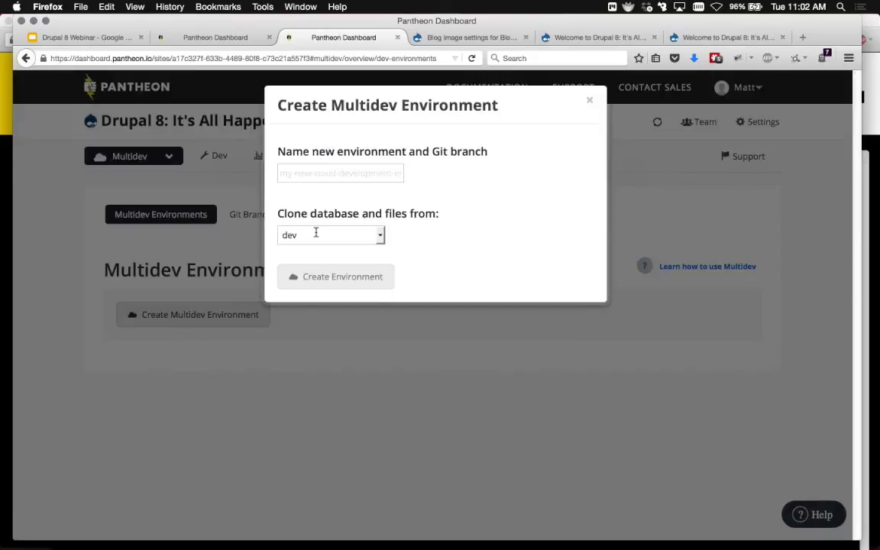
left_click(301, 173)
type("slideshow")
left_click(336, 321)
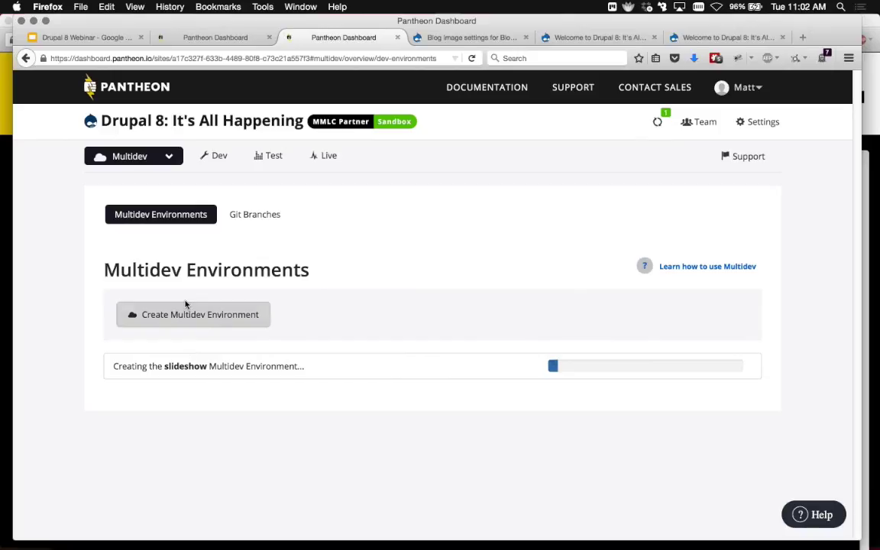
Create a second Multidev environment named newsrelease, cloned from dev
left_click(185, 306)
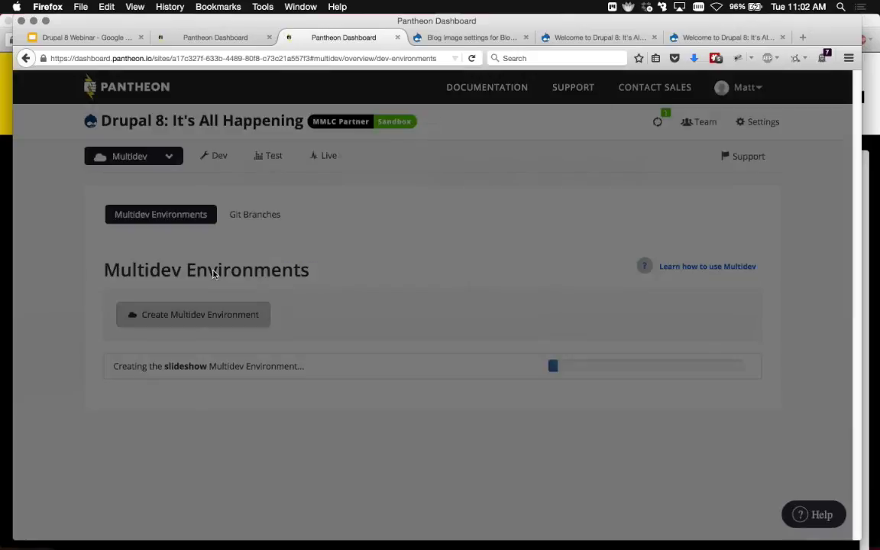
left_click(299, 173)
type("n")
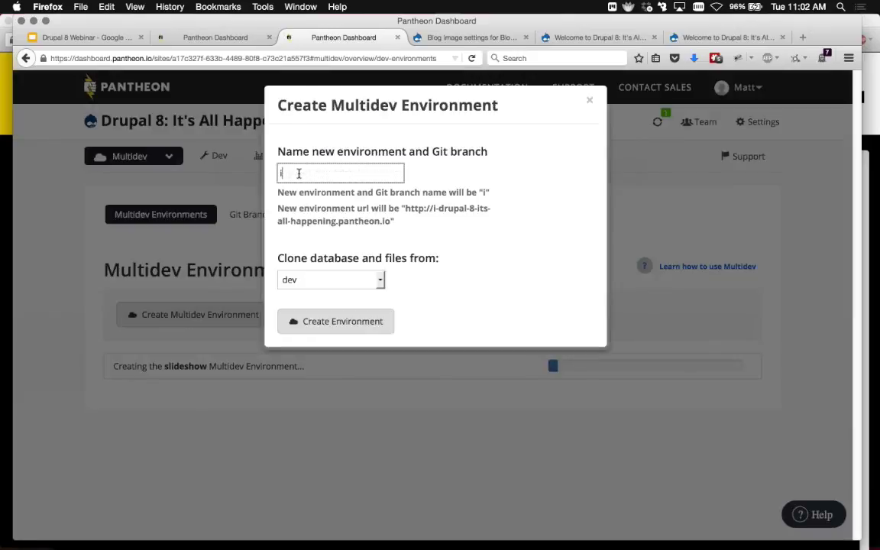
key("BackSpace")
type("news-release")
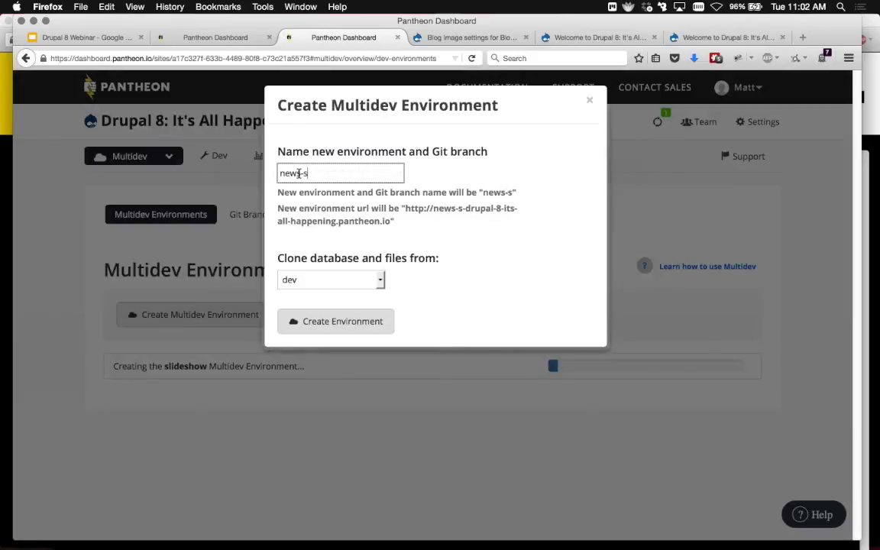
key("BackSpace")
key("BackSpace")
key("BackSpace")
key("BackSpace")
key("BackSpace")
key("BackSpace")
key("BackSpace")
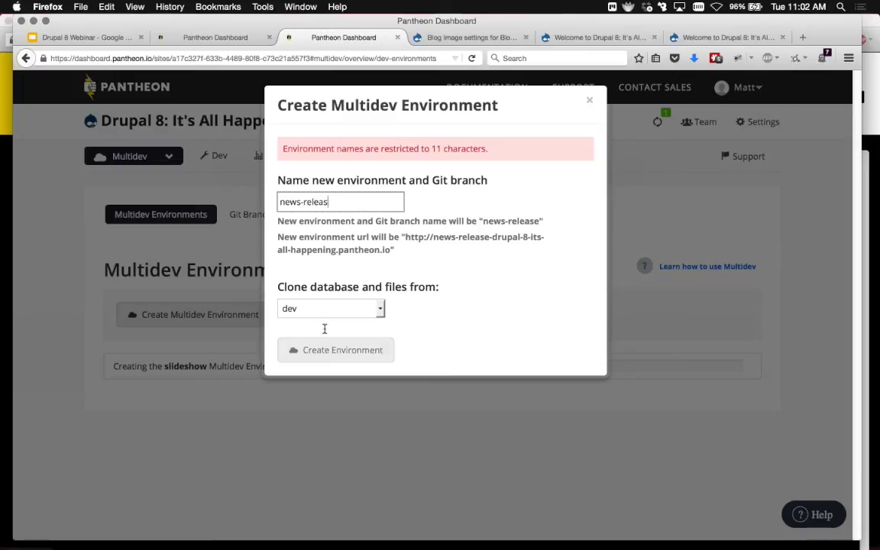
key("BackSpace")
type("release")
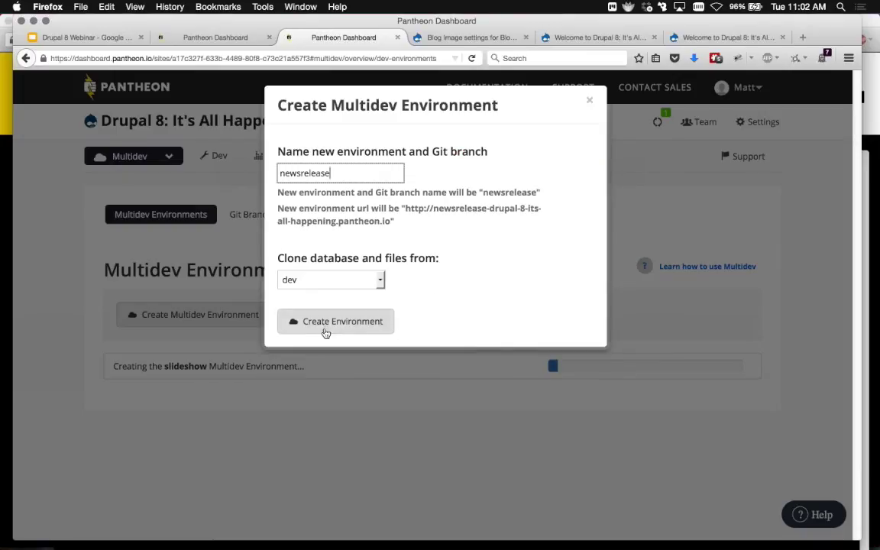
left_click(325, 329)
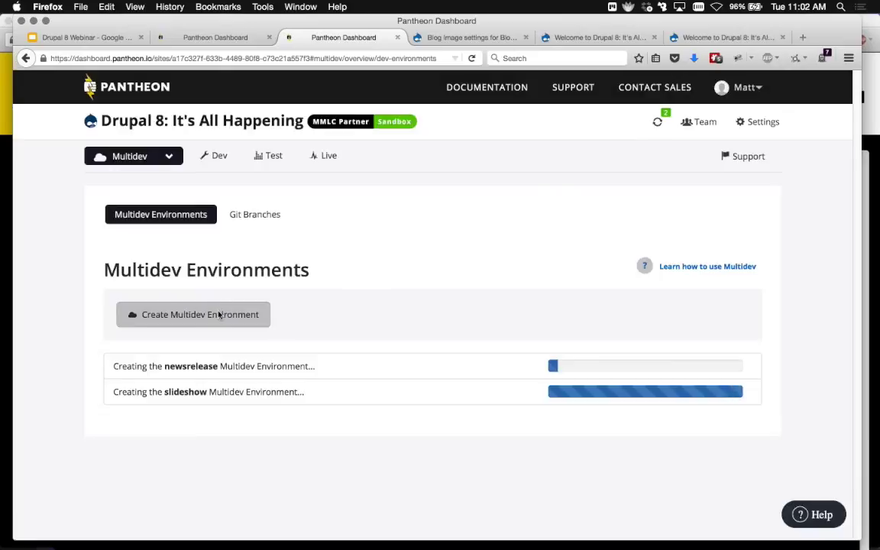
Create a third Multidev environment named profile, cloned from dev
left_click(218, 314)
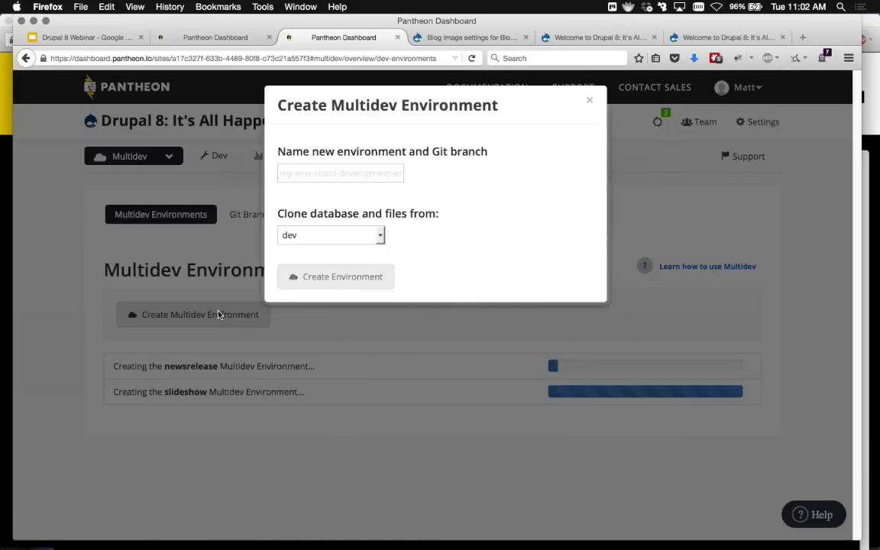
left_click(301, 170)
type("profile")
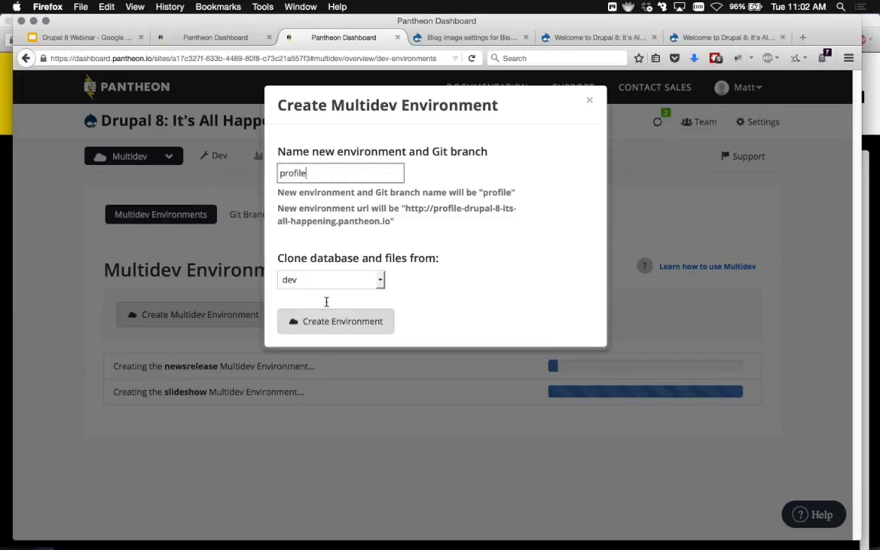
key("Return")
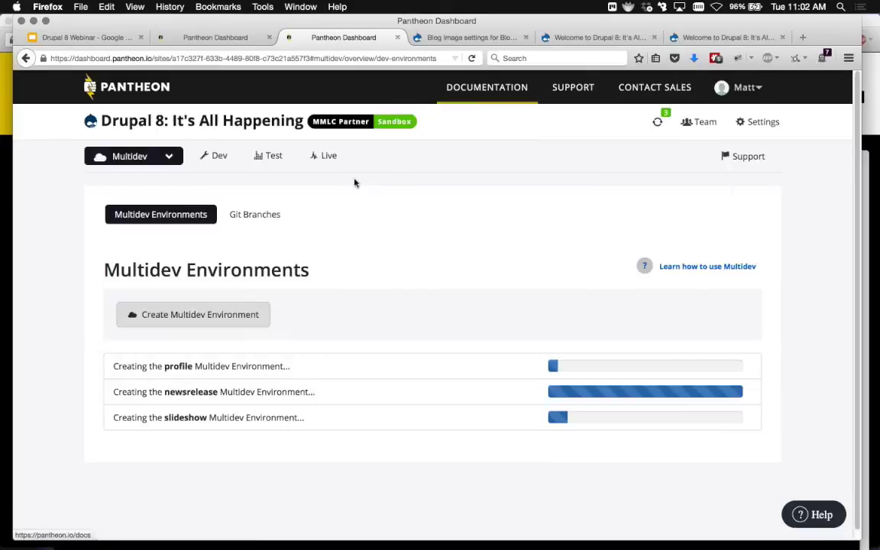
Deploy the Blog System commit from Development to Test with update.php and cache clearing enabled, and close the Blog Image settings page
left_click(218, 156)
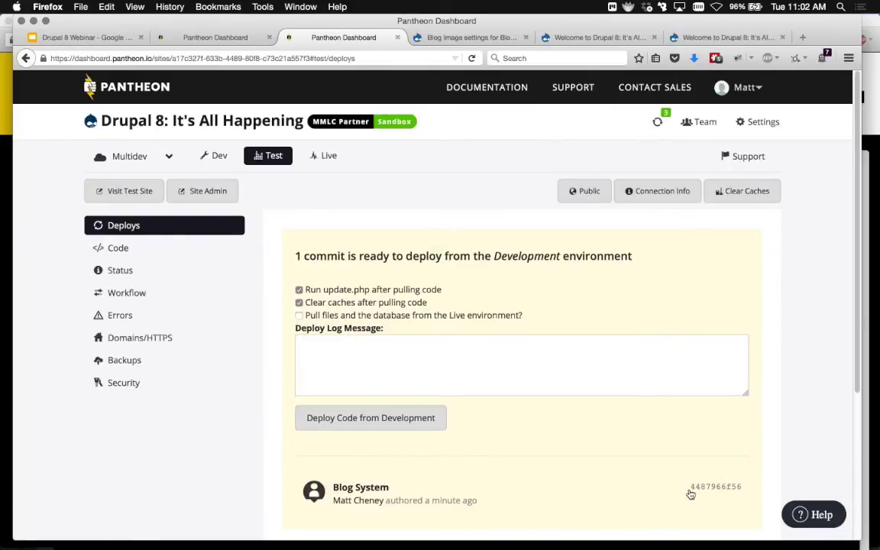
left_click(372, 418)
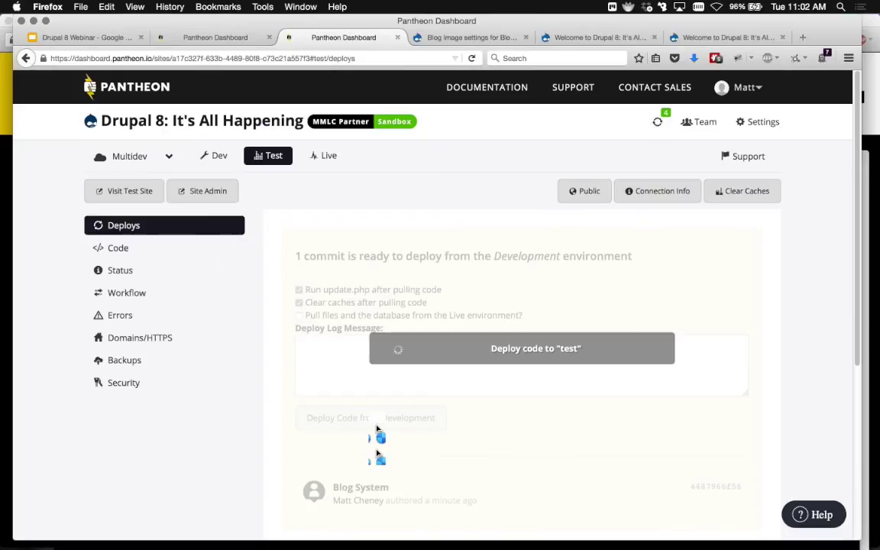
left_click(525, 38)
Reload the Test site and check which content types it offers for adding, and inspect the Test environment's commit log in the Pantheon dashboard
left_click(437, 39)
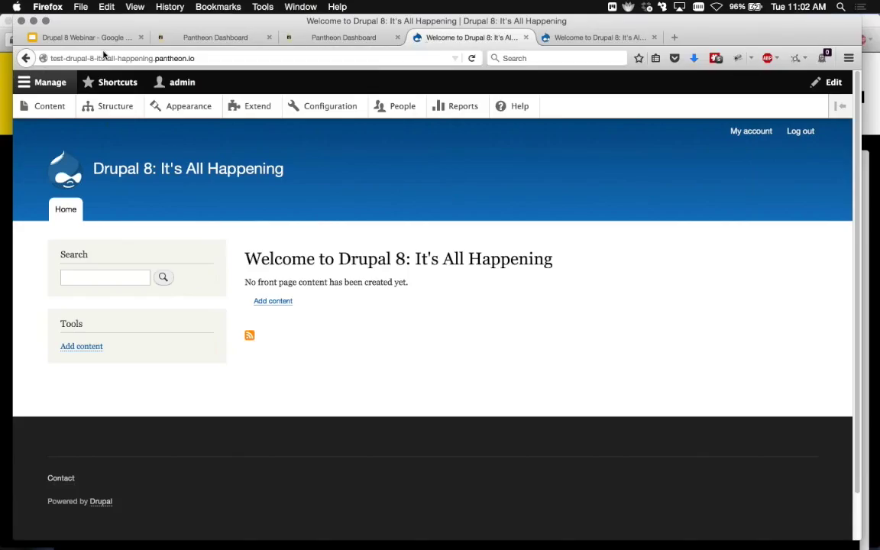
key("super+r")
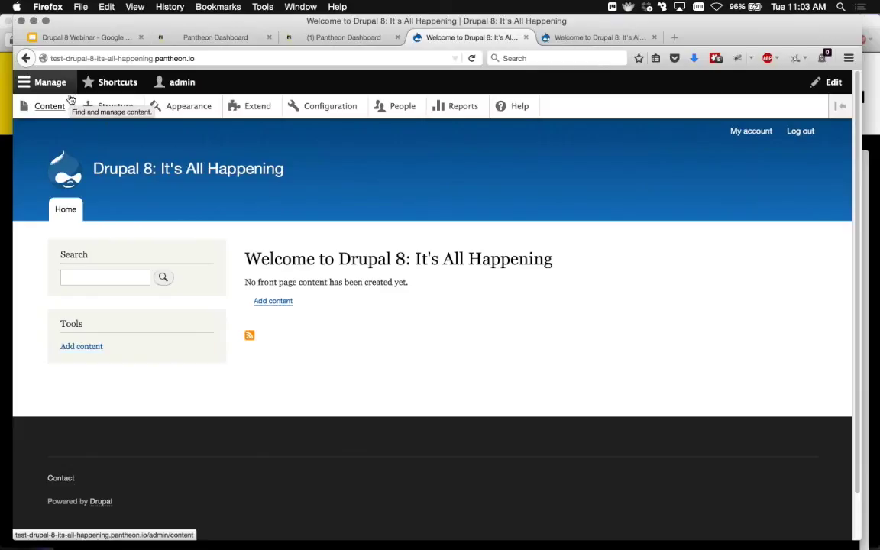
left_click(52, 108)
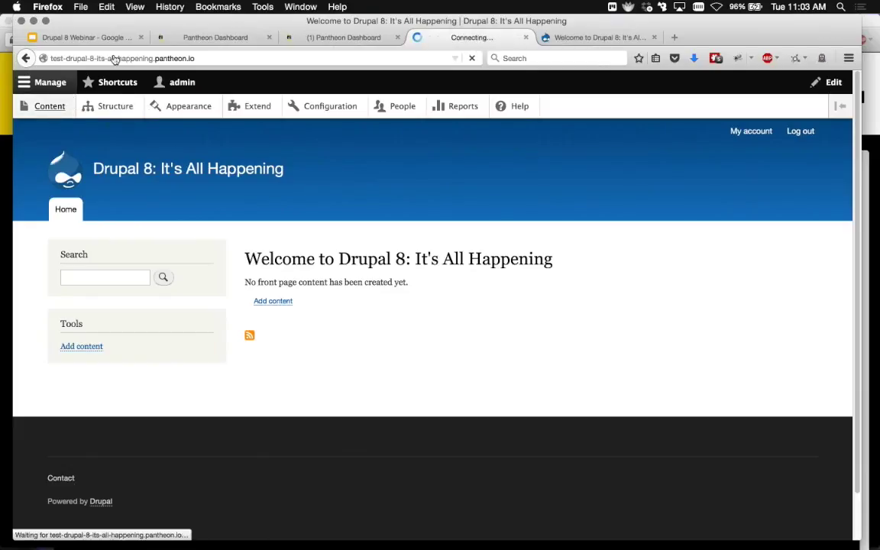
left_click(115, 82)
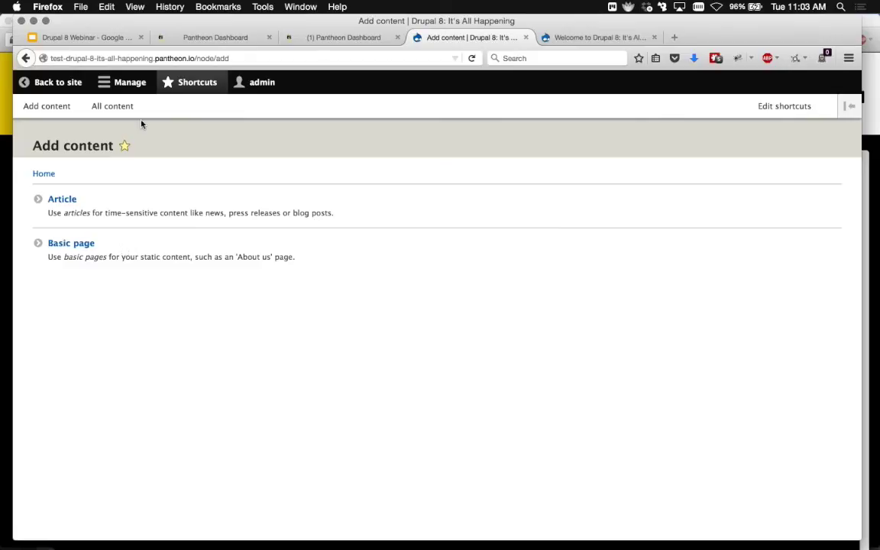
left_click(353, 39)
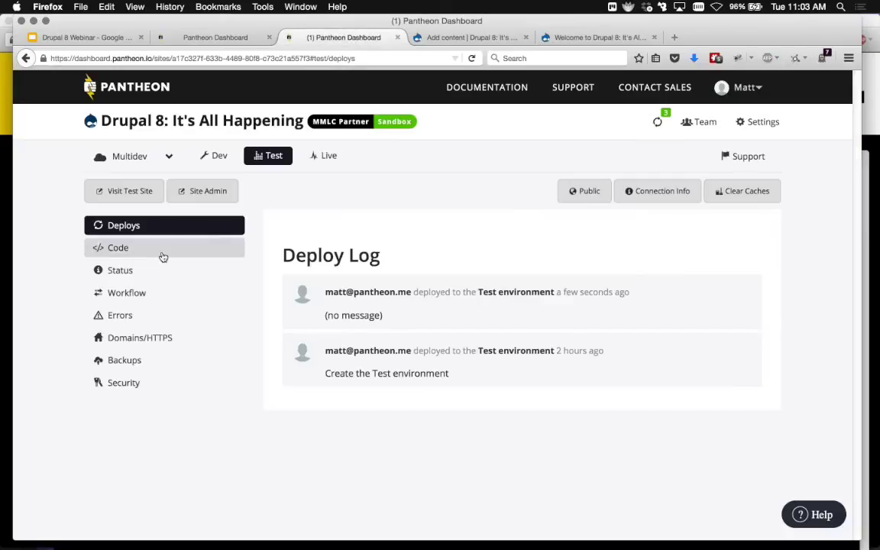
left_click(163, 252)
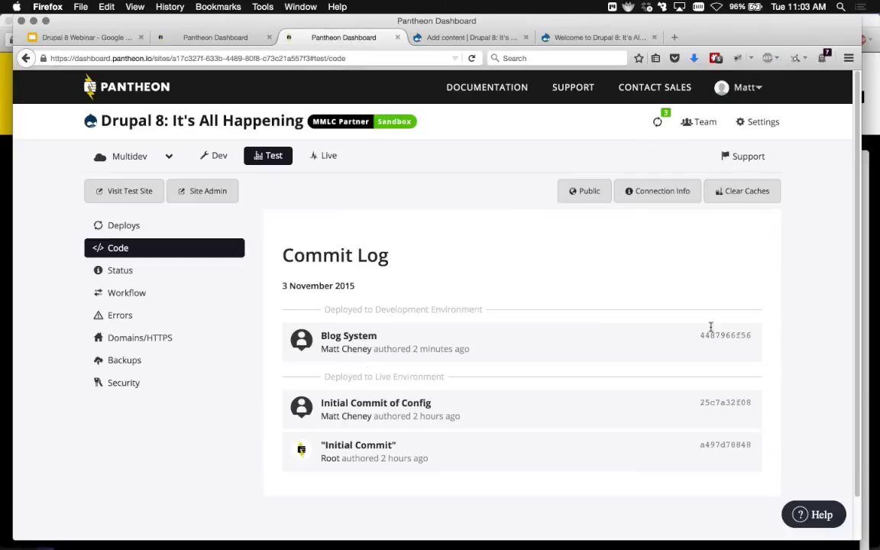
Import all pending Blog configuration changes through the configuration synchronization on the Test site
left_click(415, 38)
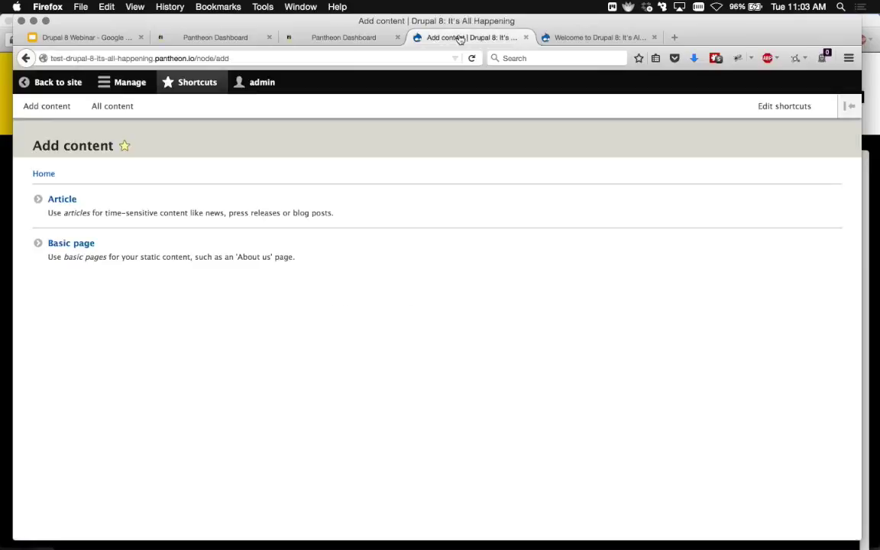
left_click(123, 83)
left_click(322, 104)
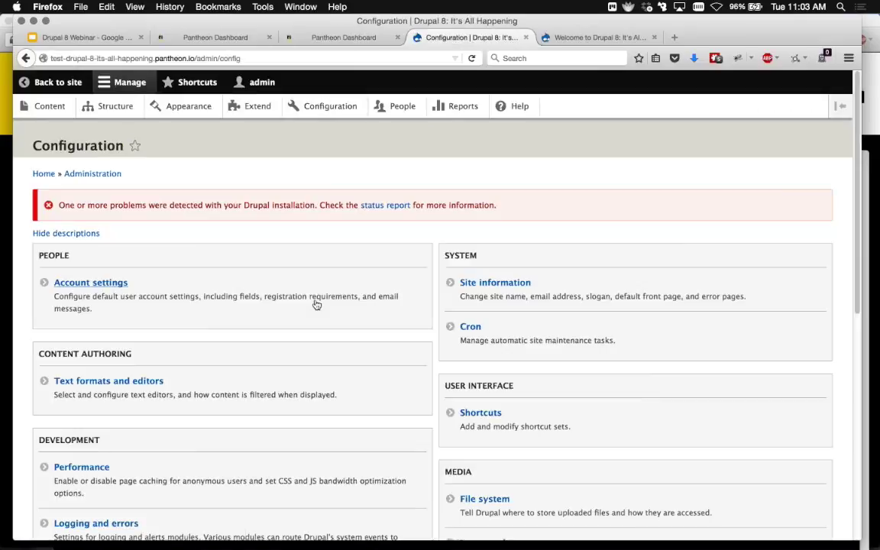
scroll(309, 303, "down", 6)
left_click(140, 224)
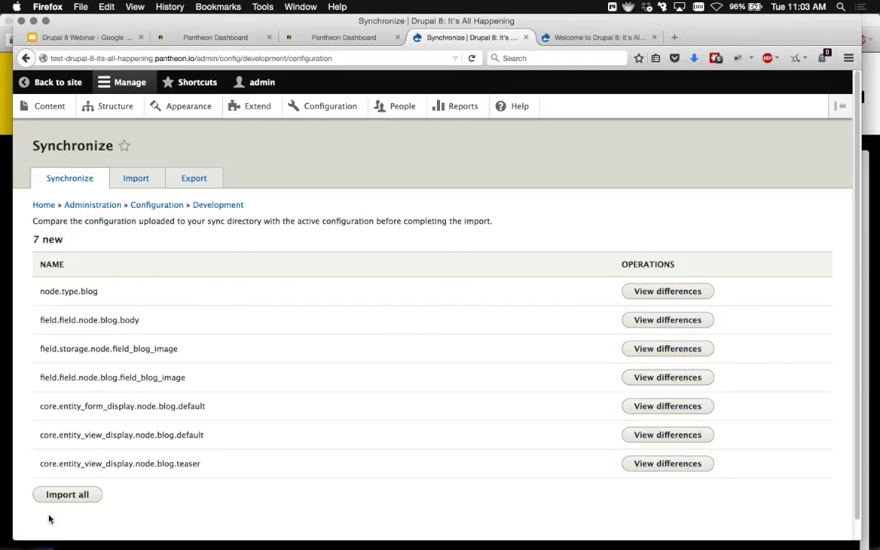
left_click(50, 501)
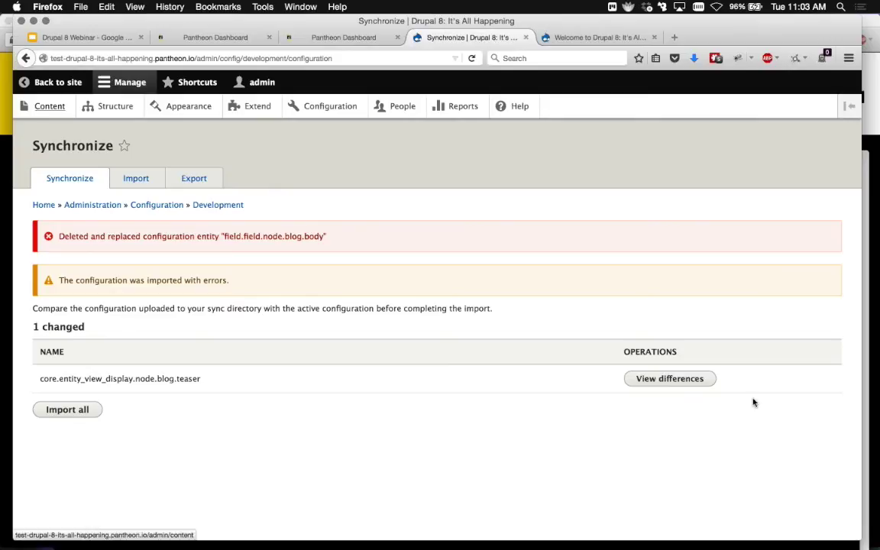
Start a new Blog entry on the Test site with the title "This is my great blog" and the body "asdsas"
left_click(196, 81)
left_click(47, 107)
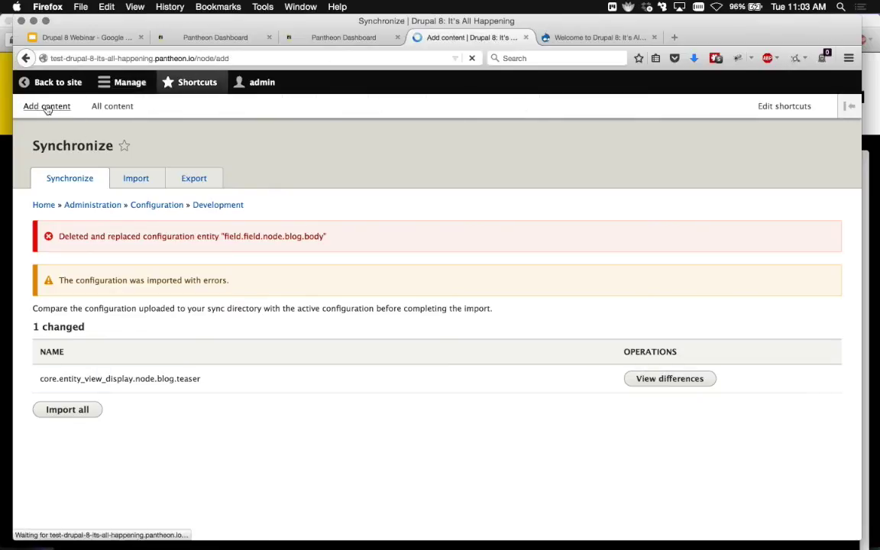
left_click(59, 246)
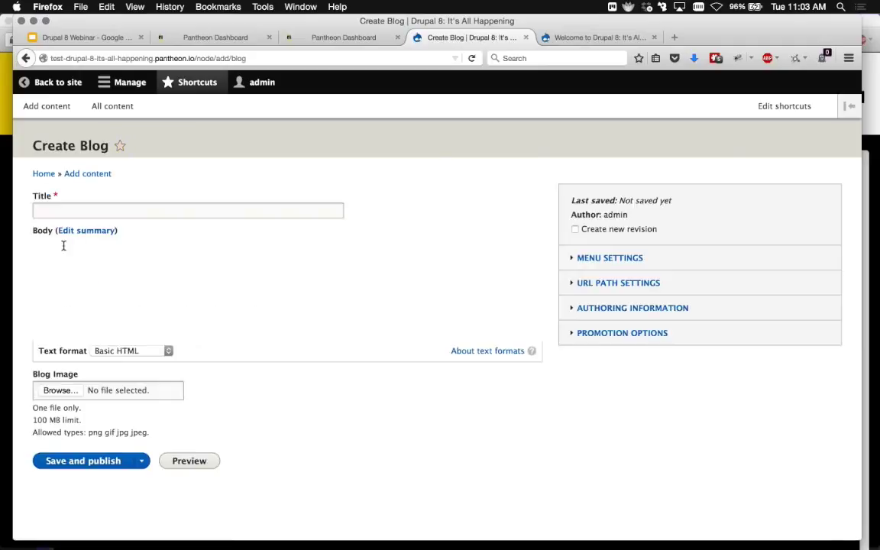
left_click(144, 212)
type("This i")
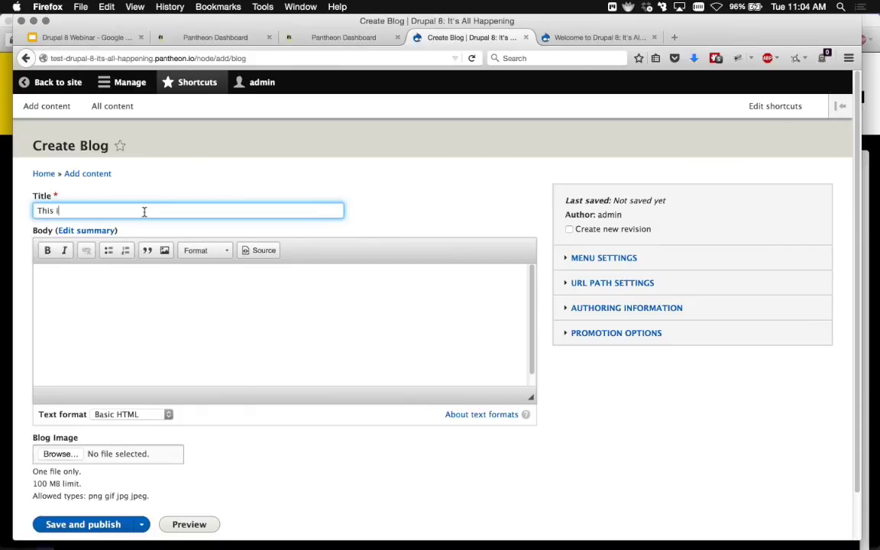
type("s my great blog")
left_click(146, 273)
type("asdsas")
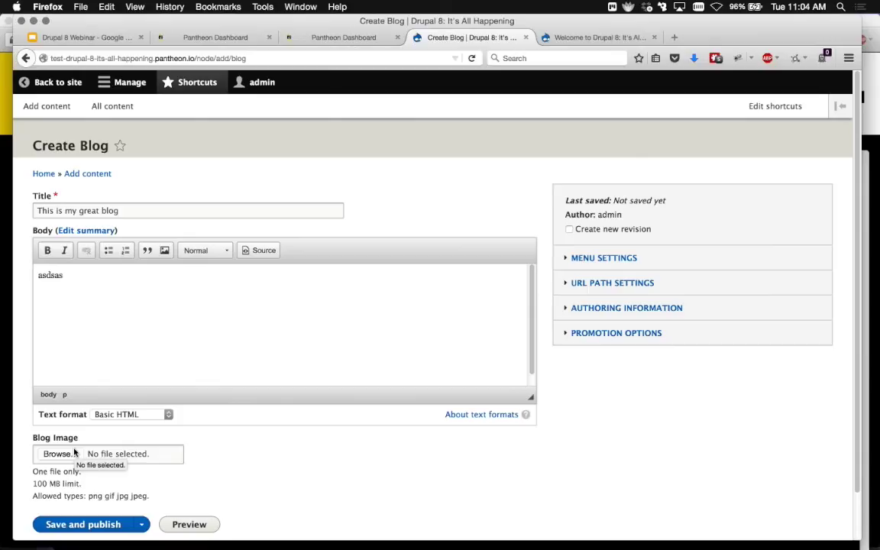
Deploy the Blog System commit from Testing to Live with update.php and cache clearing enabled, and return to the Test site's blog form
left_click(114, 58)
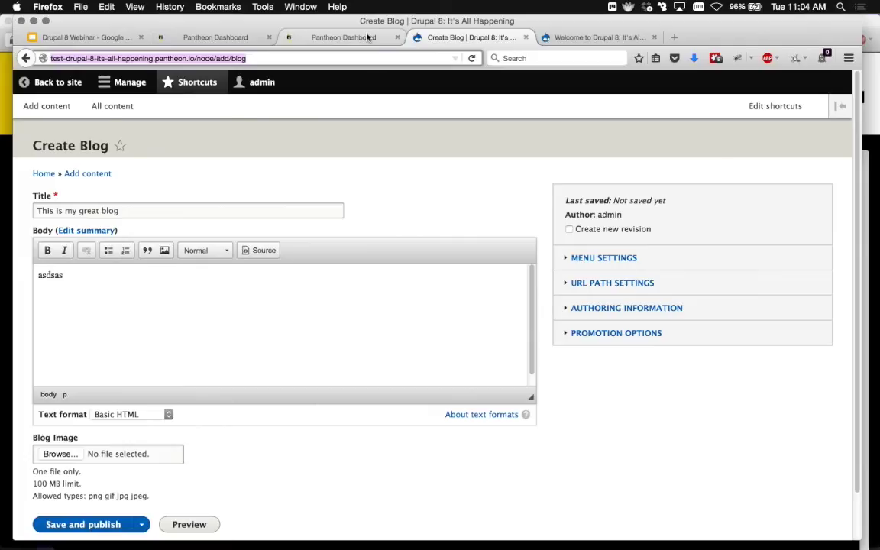
left_click(367, 37)
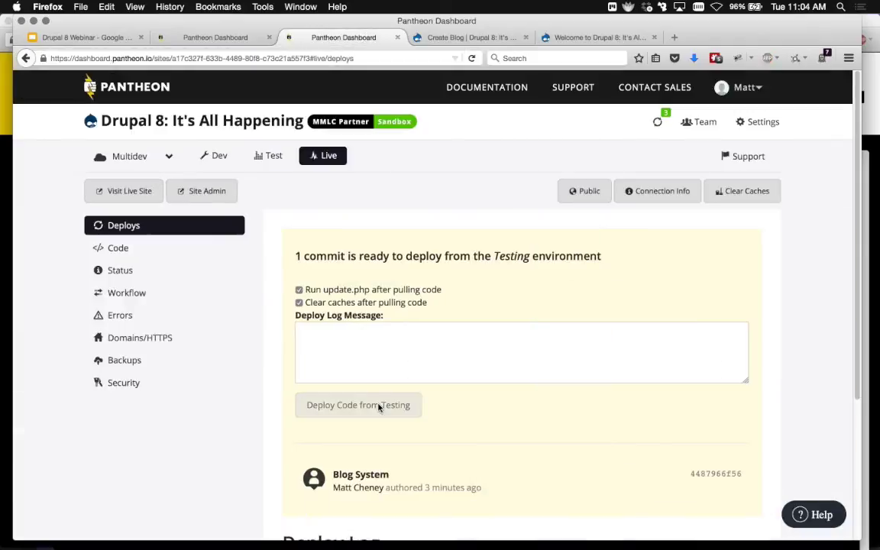
left_click(379, 406)
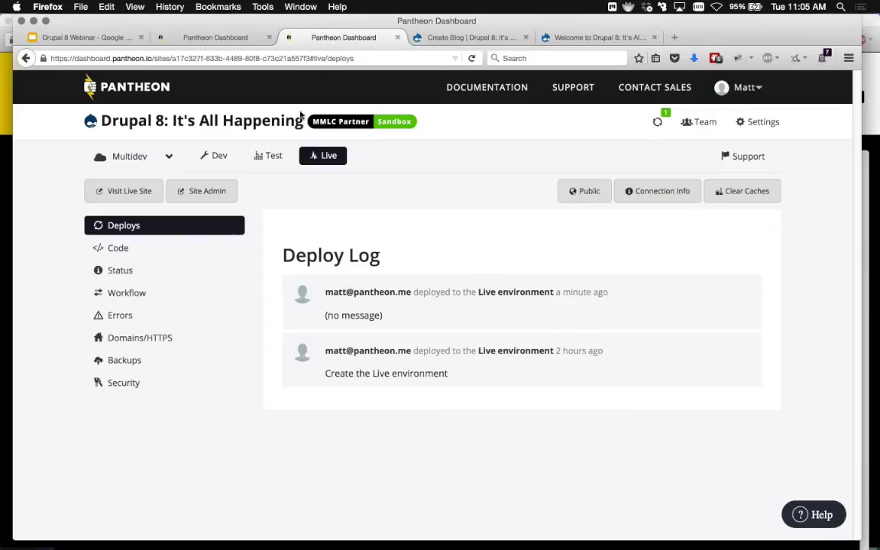
left_click(419, 38)
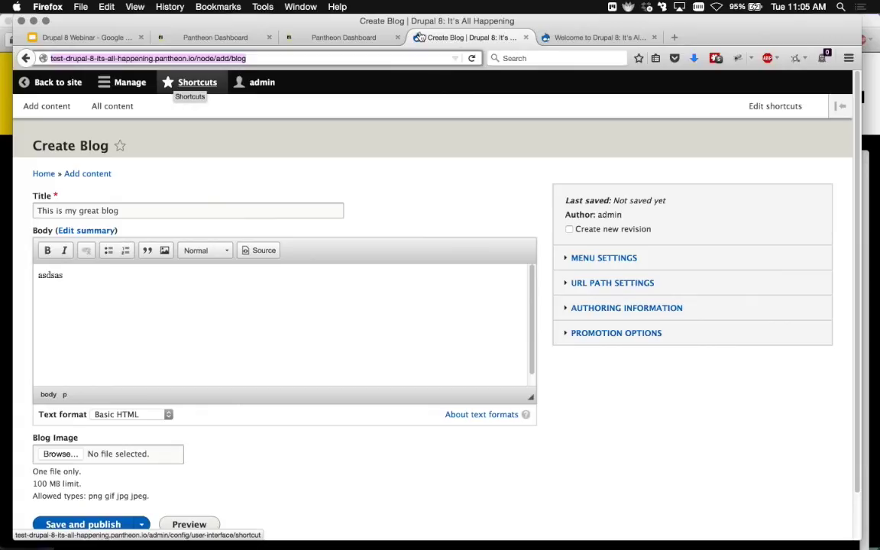
left_click(288, 346)
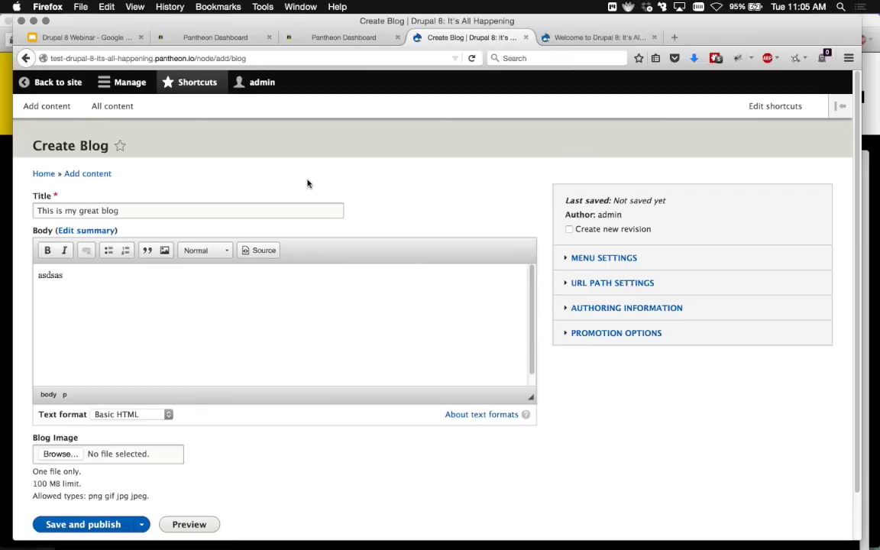
Switch to the Drupal 8 Webinar deck in Google Slides, present it from slide 57 and advance to slide 60
left_click(71, 35)
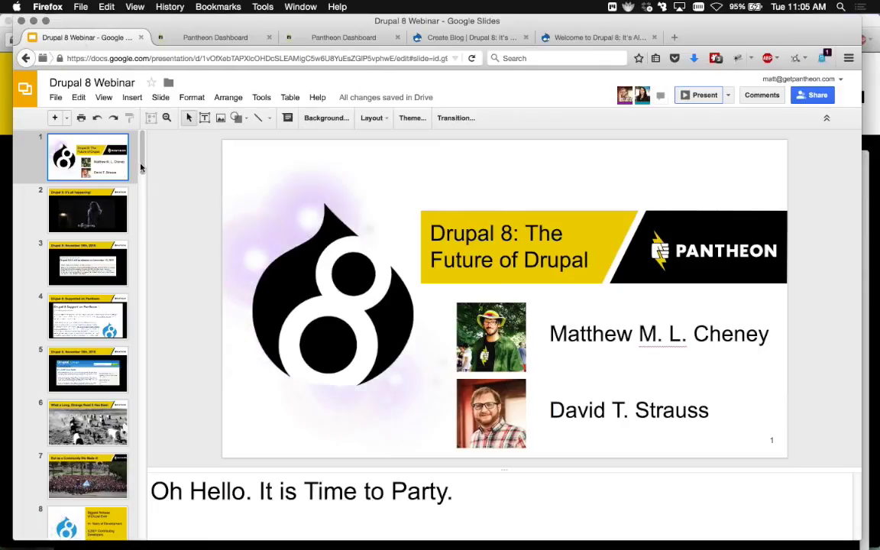
left_click_drag(141, 167, 161, 517)
left_click(89, 374)
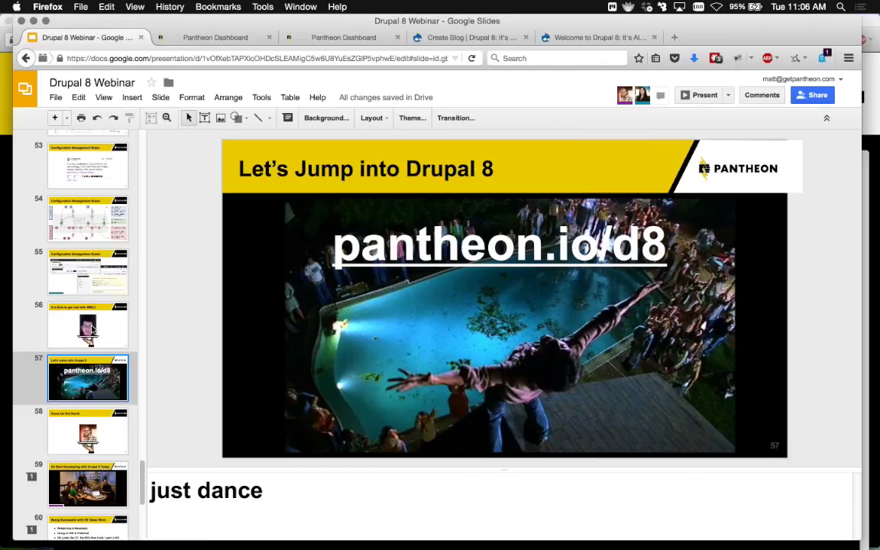
left_click(701, 96)
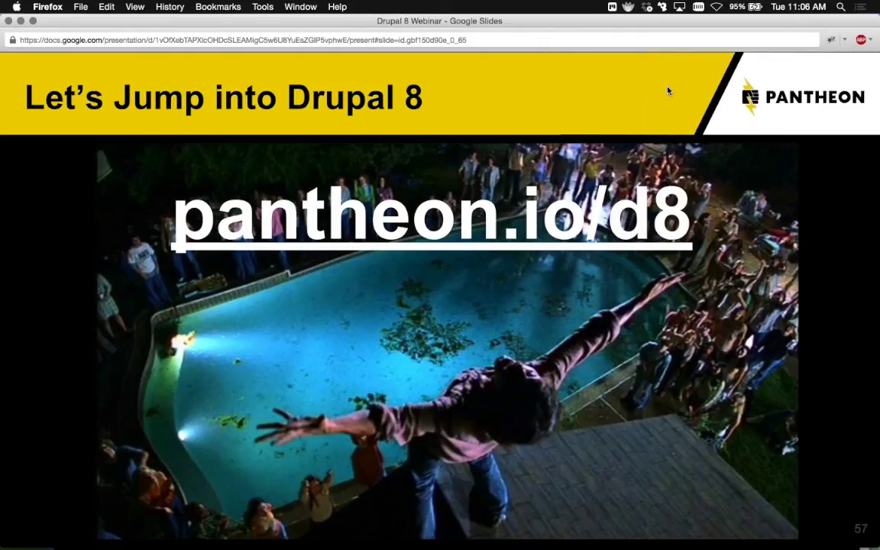
key("Right")
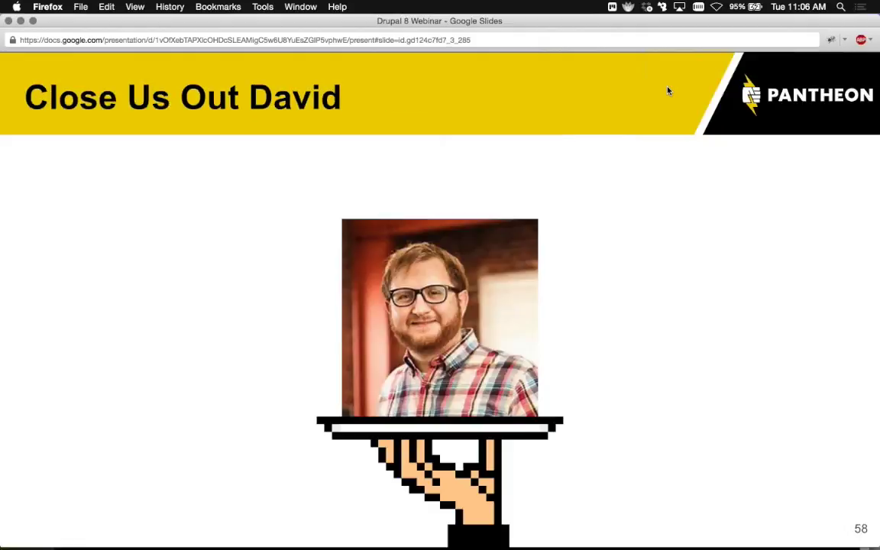
key("Right")
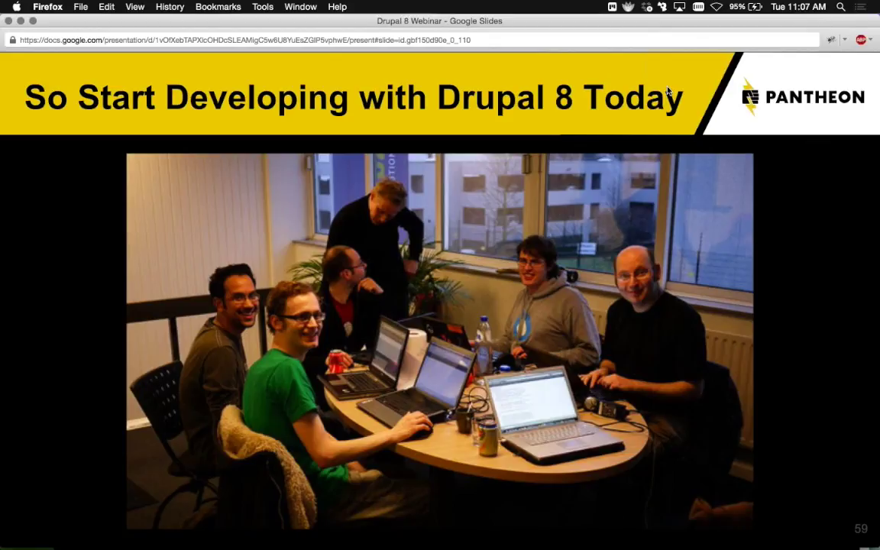
key("Right")
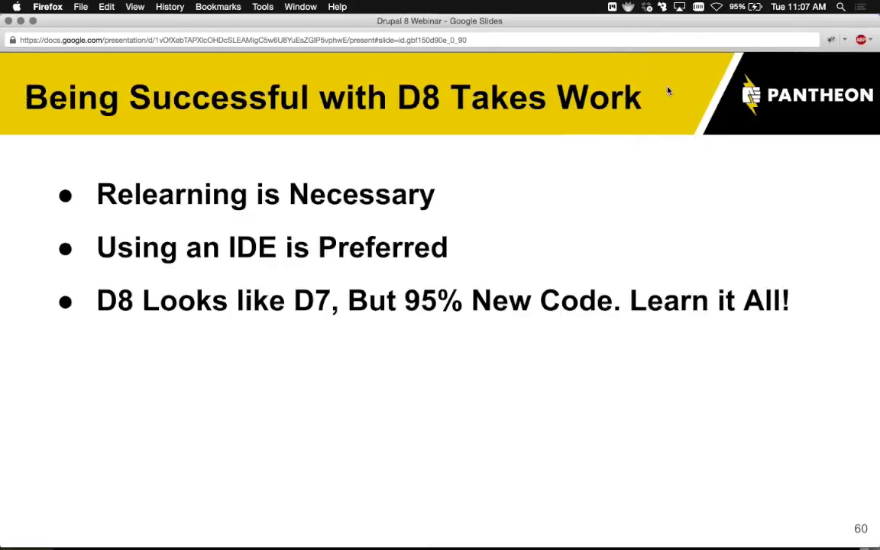